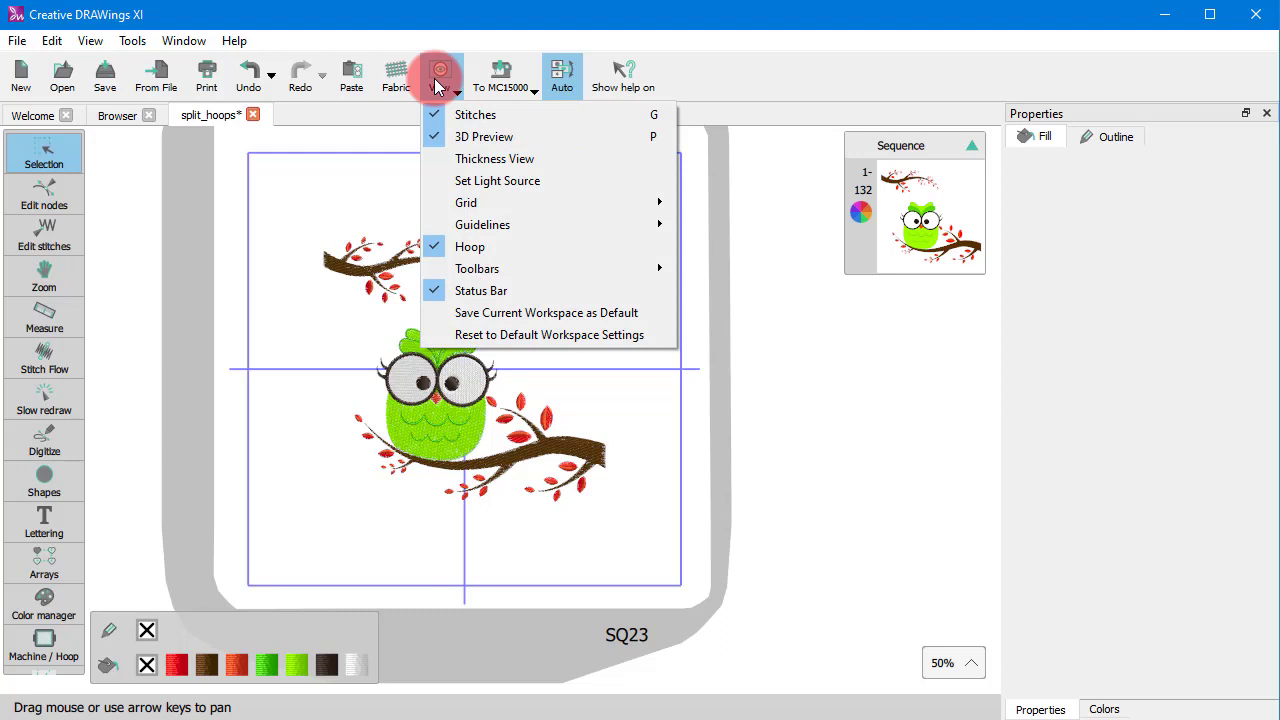
pyautogui.click(97, 40)
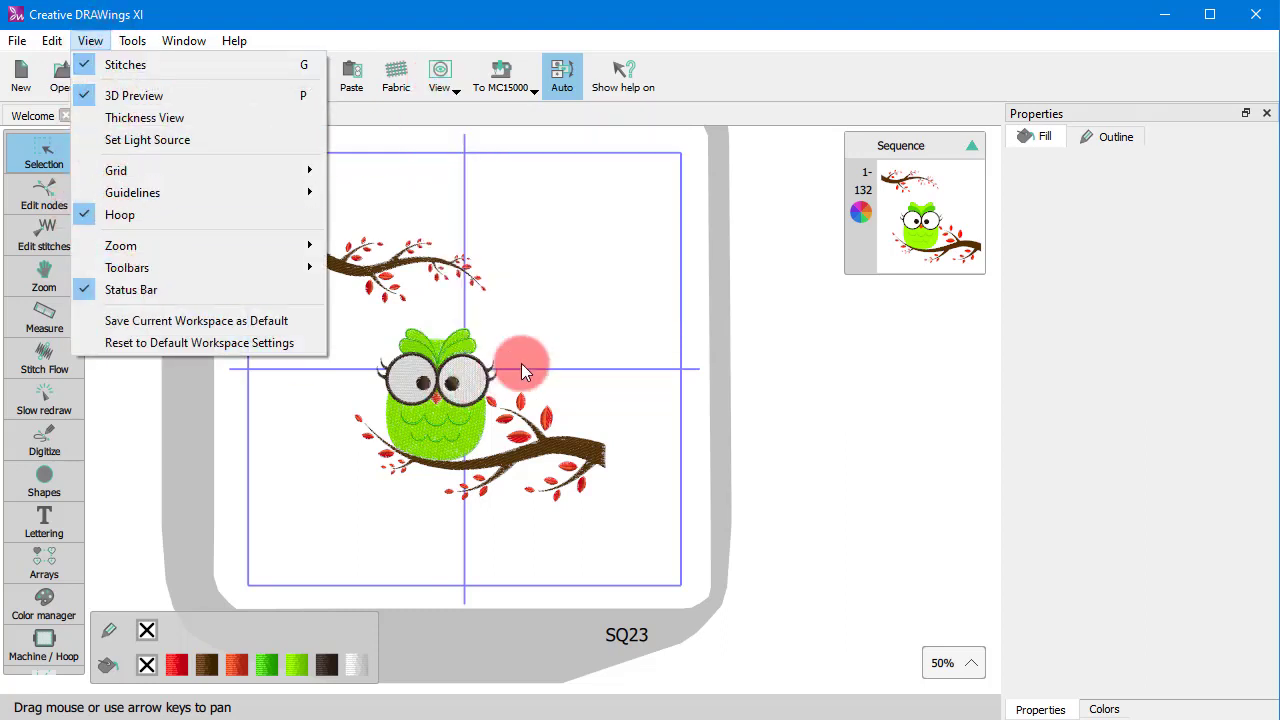
pyautogui.click(446, 82)
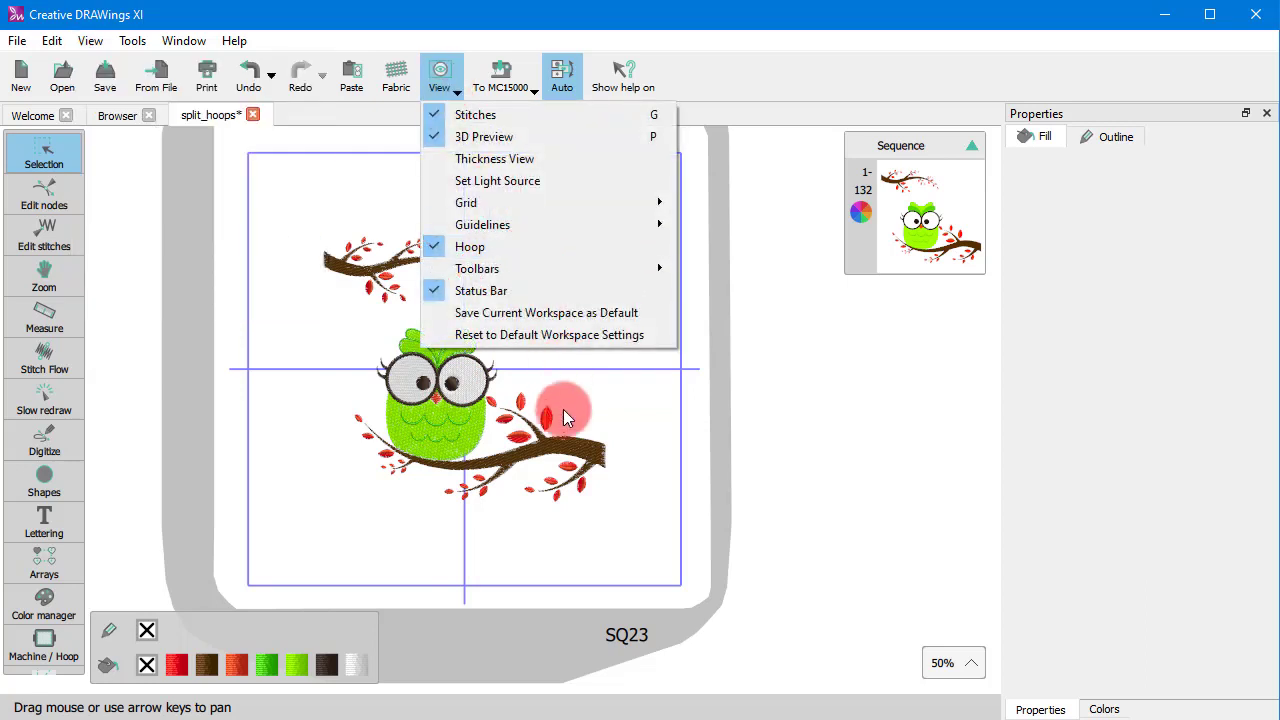
pyautogui.click(630, 436)
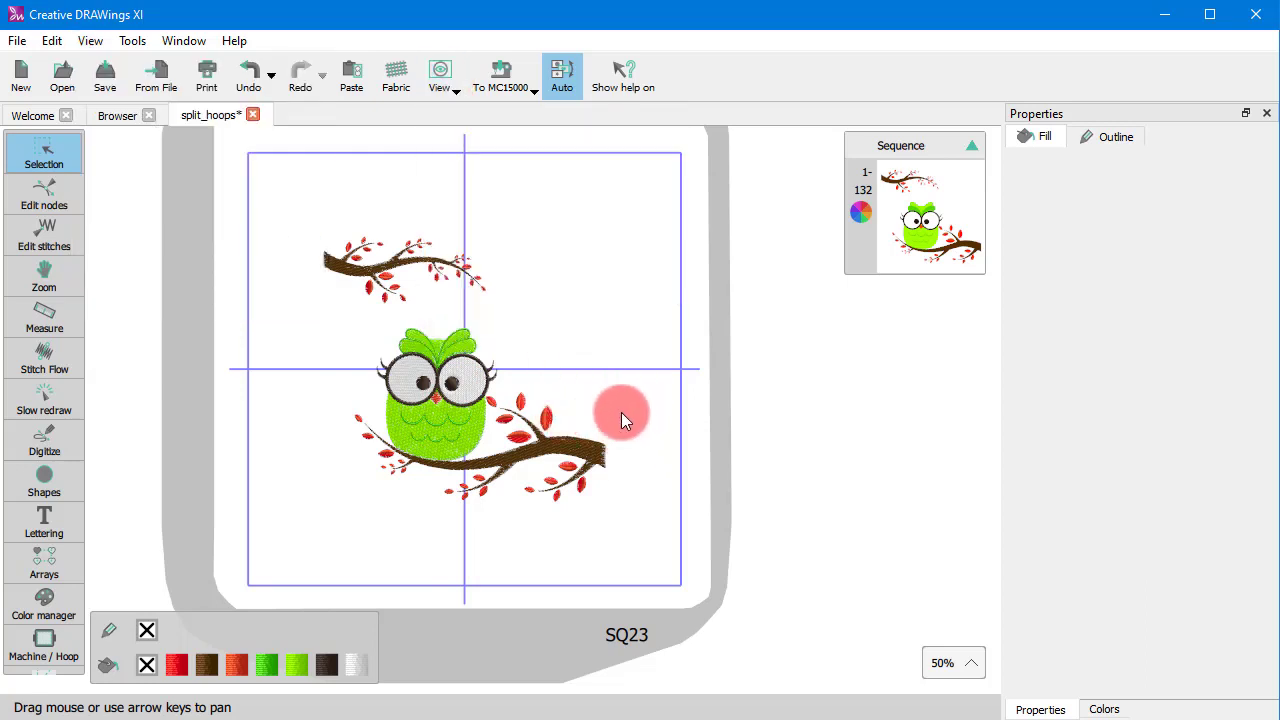
# Hide the design's stitches to view the plain vector shapes, and show the stitches again with the owl enlarged
pyautogui.click(441, 80)
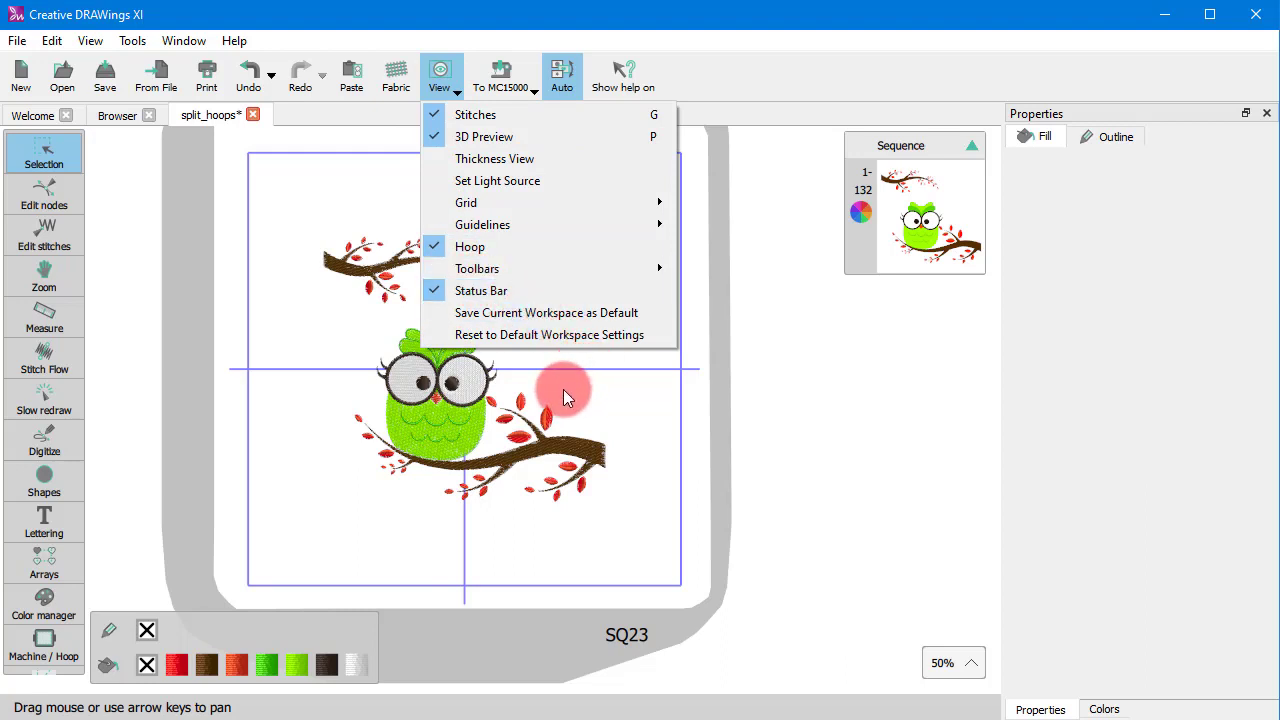
pyautogui.click(489, 117)
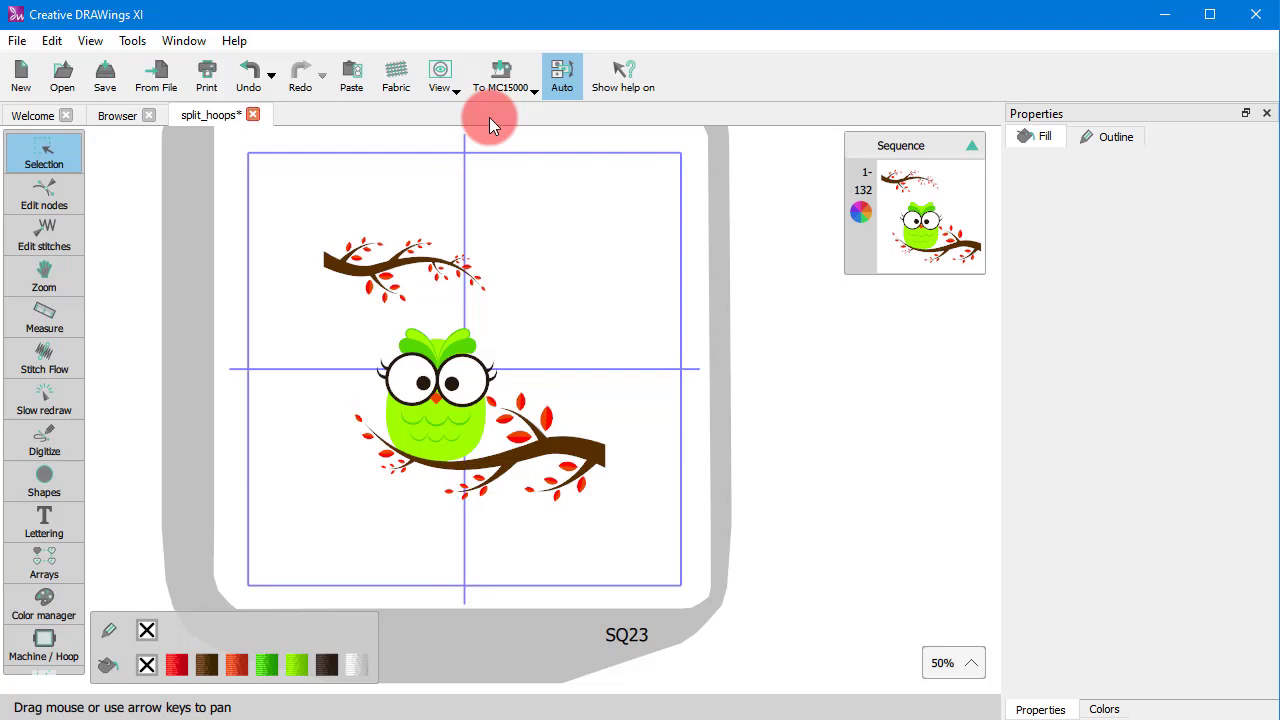
pyautogui.click(432, 72)
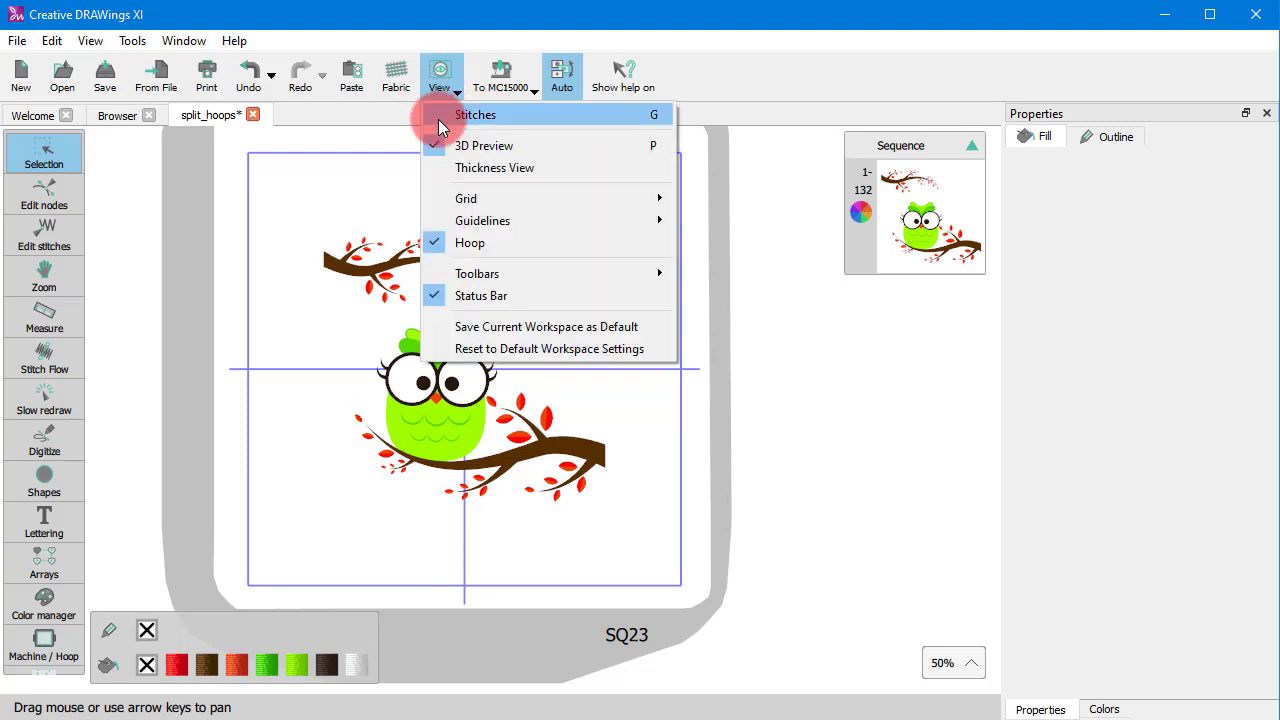
pyautogui.click(438, 117)
pyautogui.scroll(3, 401, 434)
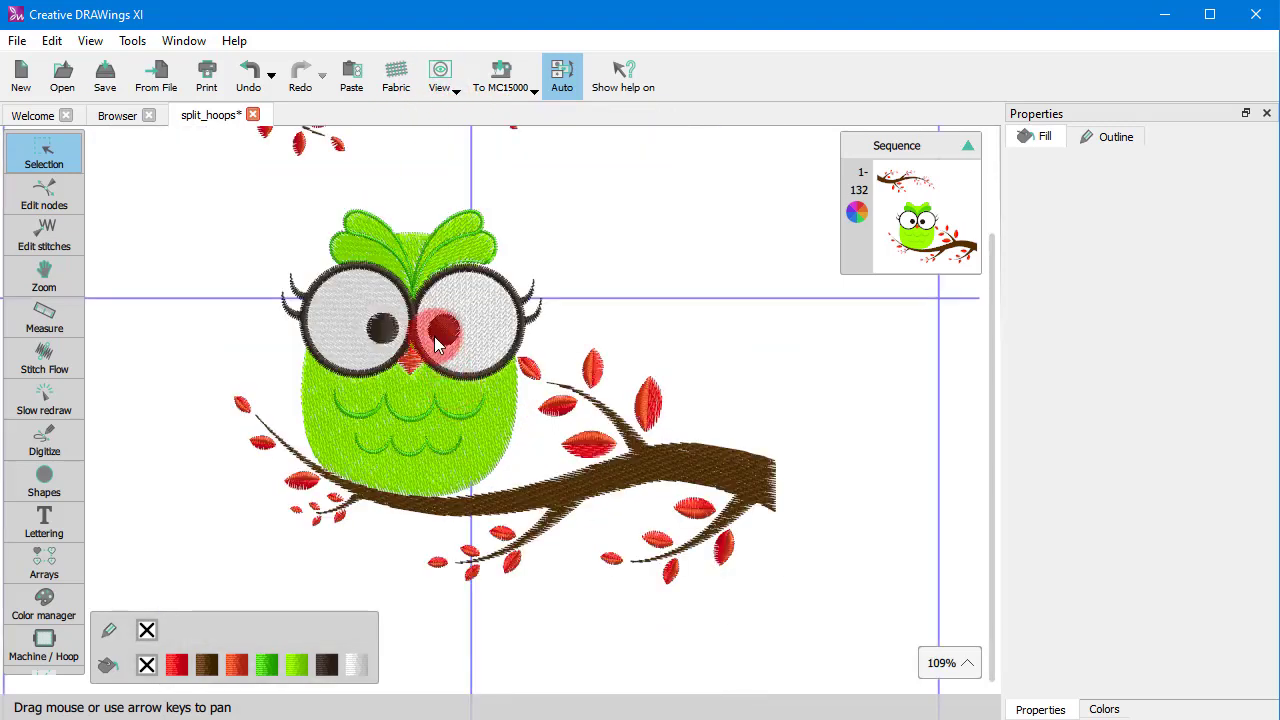
pyautogui.scroll(3, 434, 336)
# Toggle the stitch display off and on to compare the enlarged owl's artwork with its stitches
pyautogui.click(447, 72)
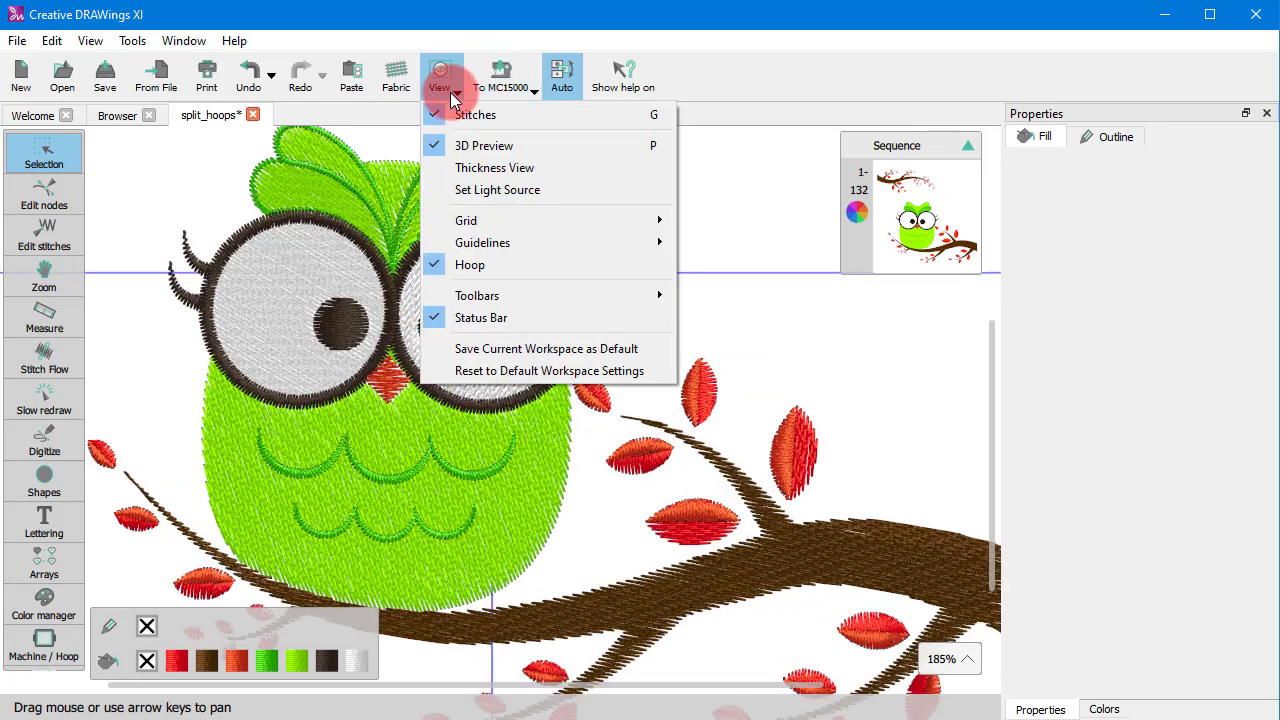
pyautogui.click(458, 111)
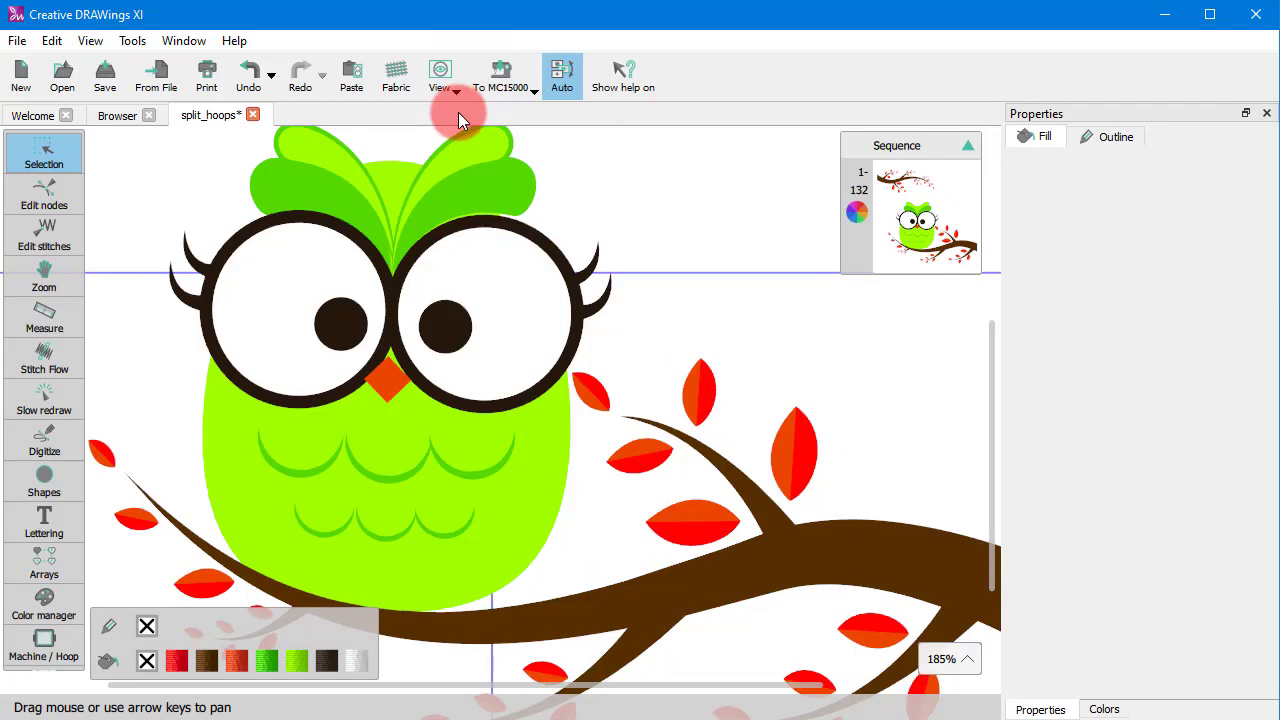
pyautogui.click(437, 81)
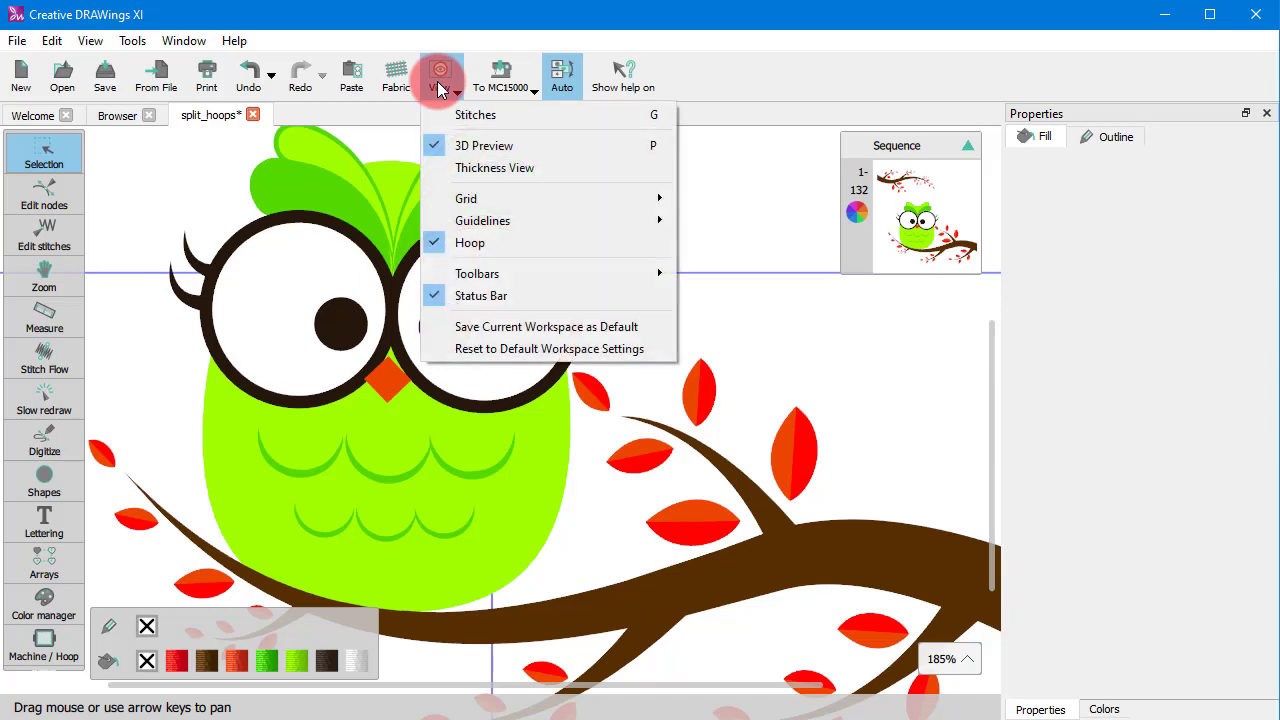
pyautogui.press('g')
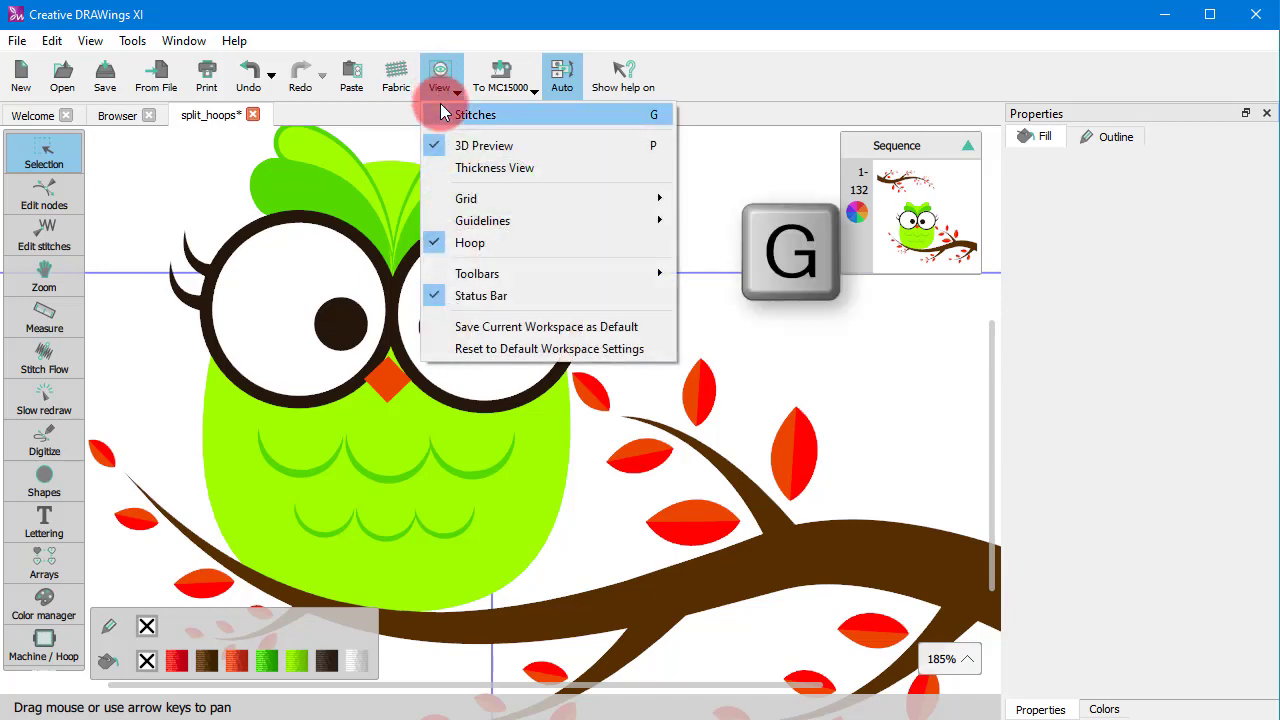
pyautogui.click(445, 113)
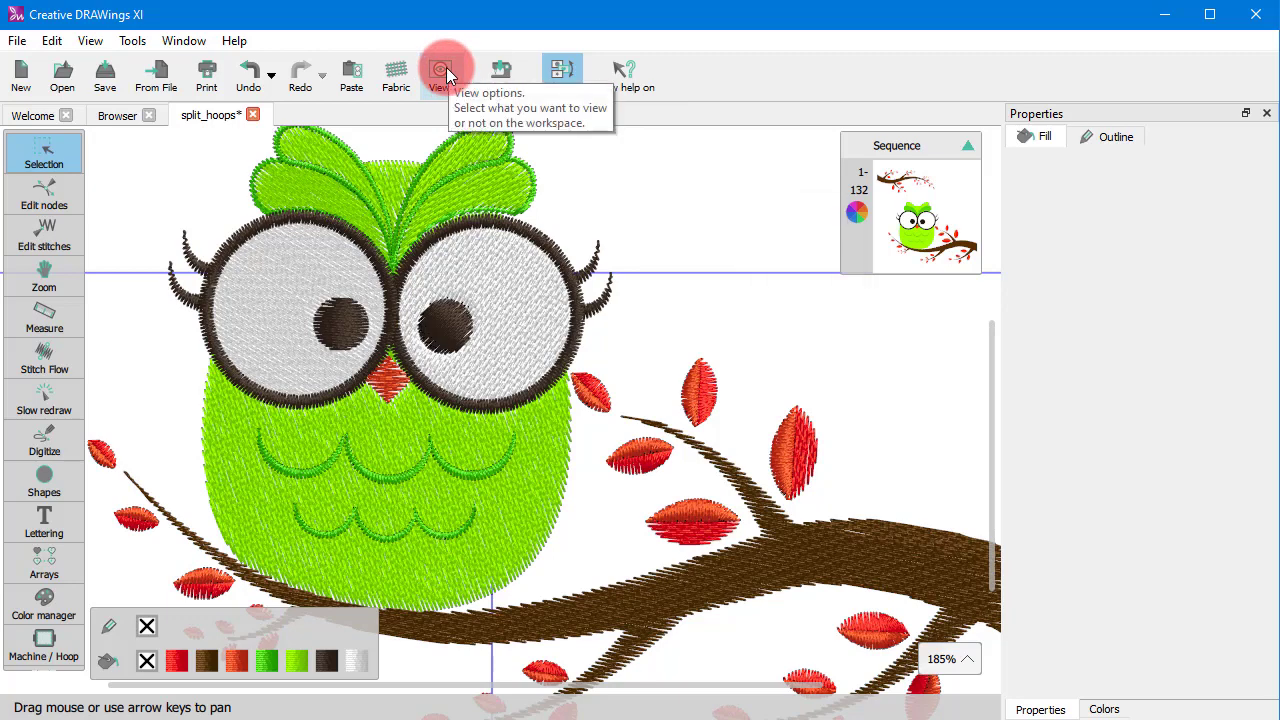
# Turn off the 3D preview and inspect the flat stitch lines around the owl's eyes and beak
pyautogui.click(446, 77)
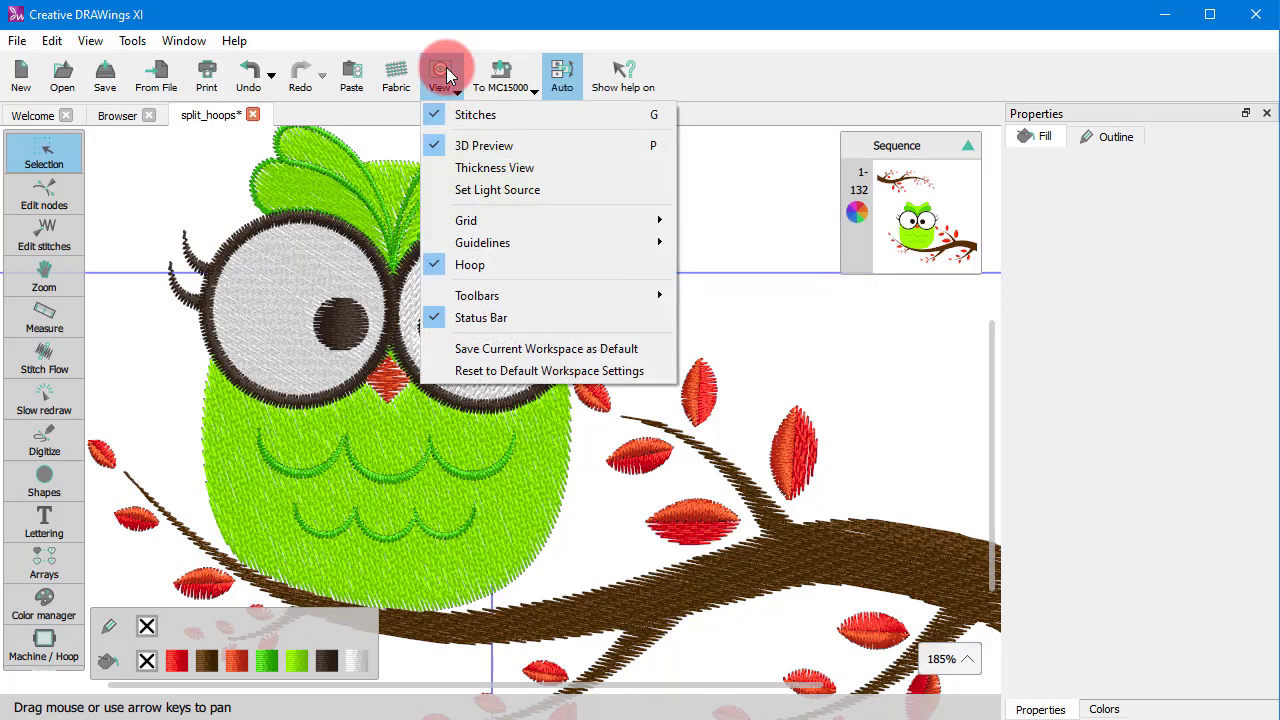
pyautogui.click(446, 115)
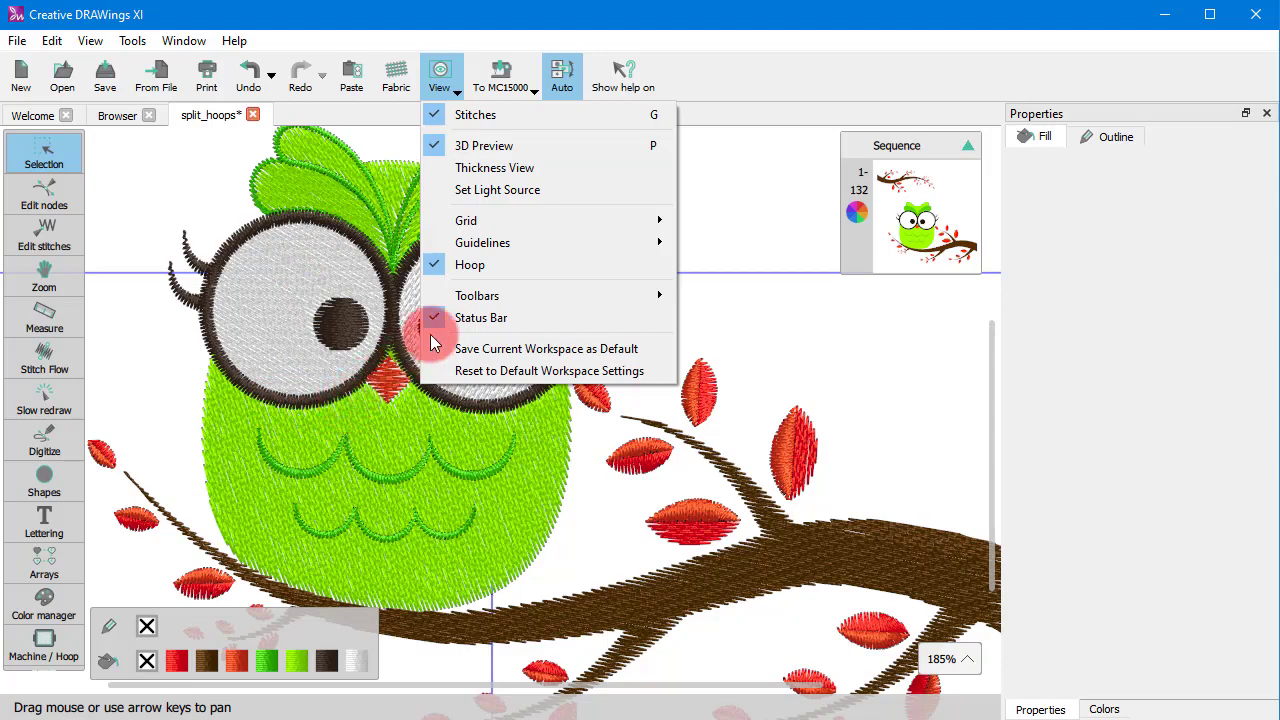
pyautogui.click(474, 150)
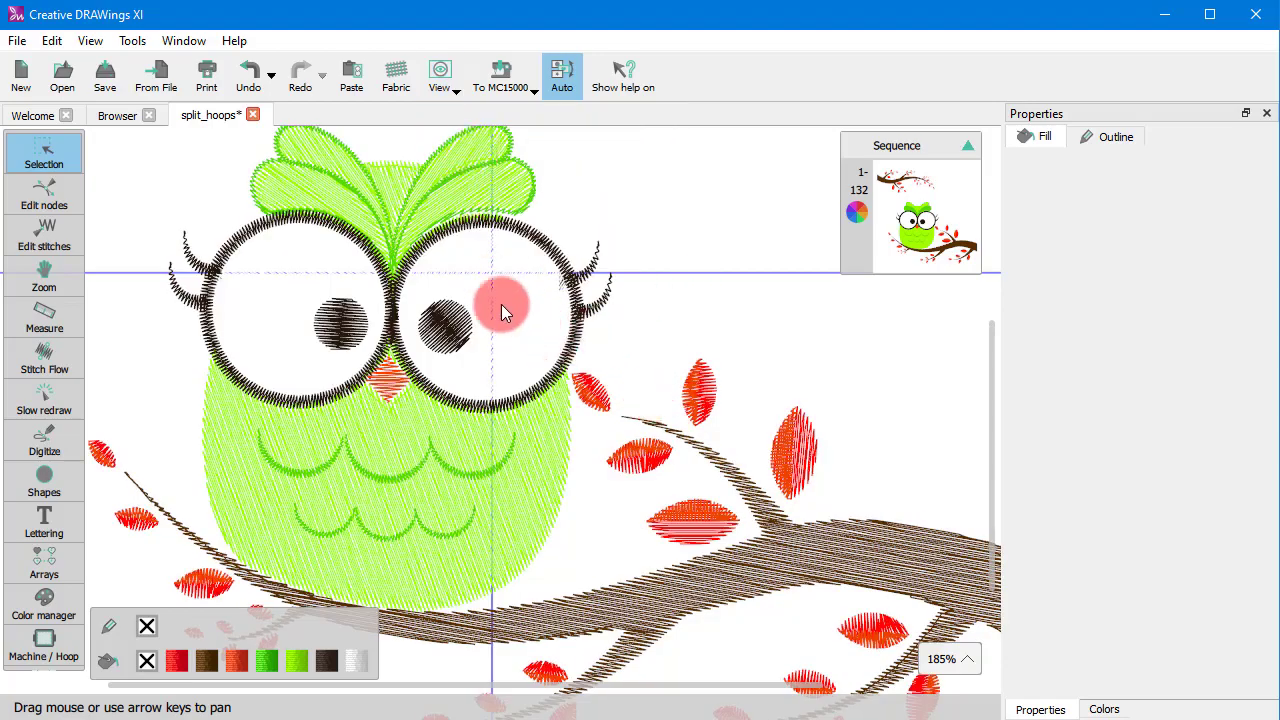
pyautogui.scroll(5, 453, 362)
pyautogui.scroll(-7, 451, 398)
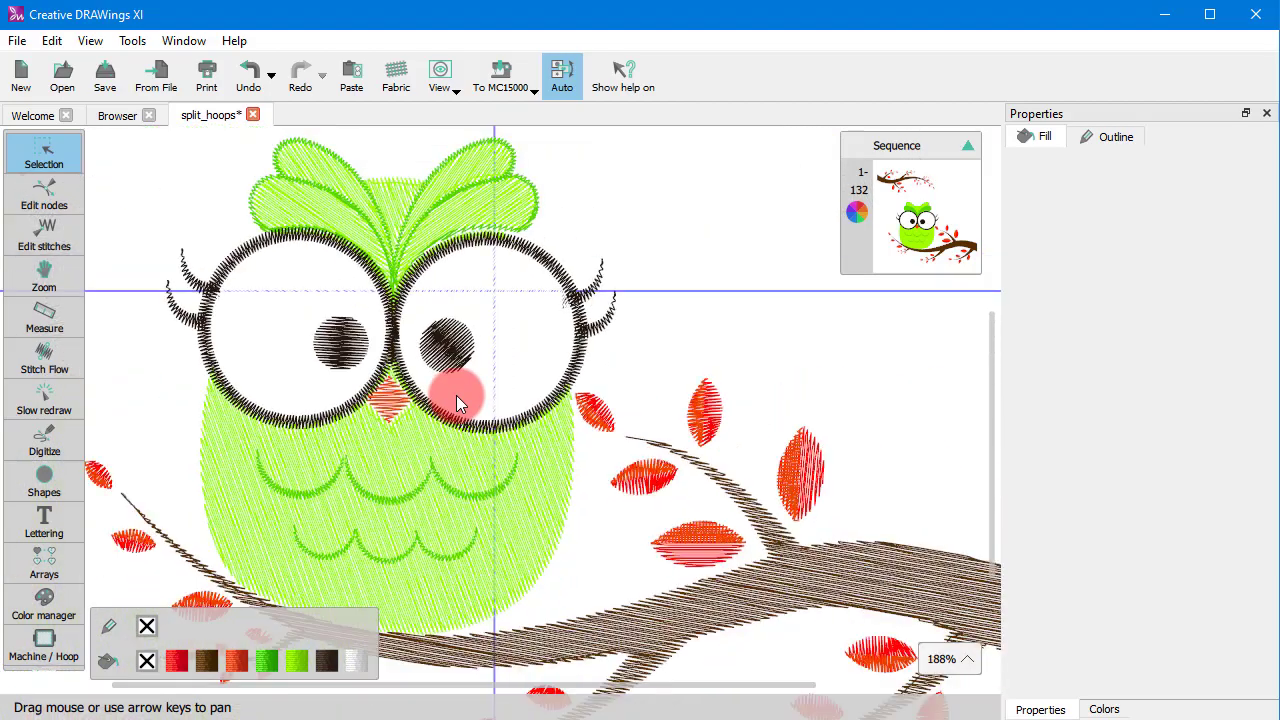
pyautogui.scroll(5, 456, 395)
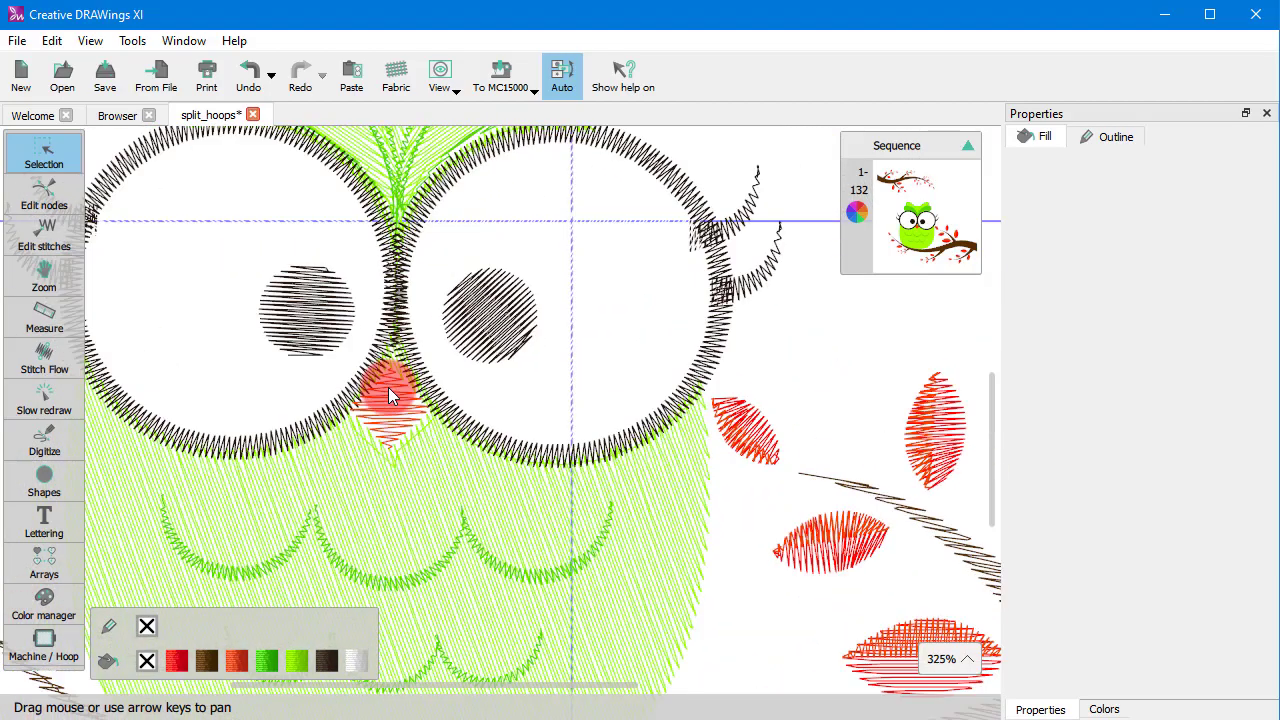
pyautogui.click(630, 371)
pyautogui.click(818, 362)
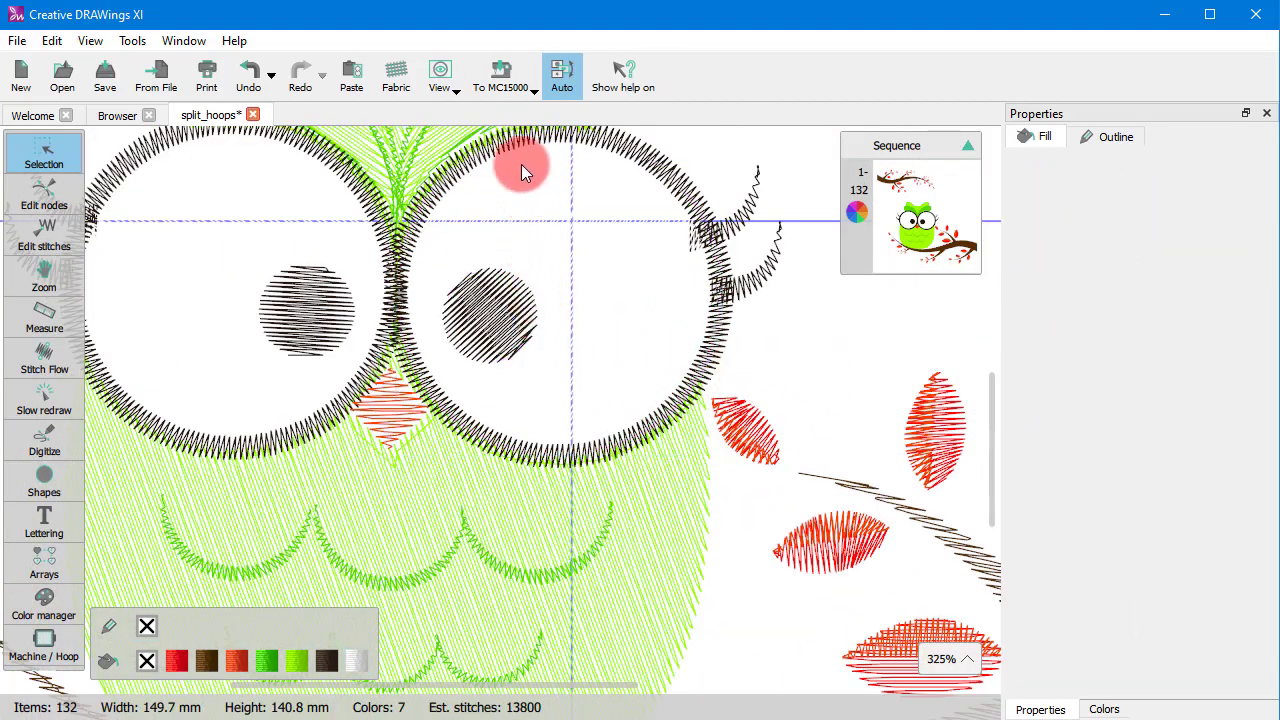
pyautogui.press('p')
# Display the stitch points and inspect them closely across the owl's face and body
pyautogui.click(451, 80)
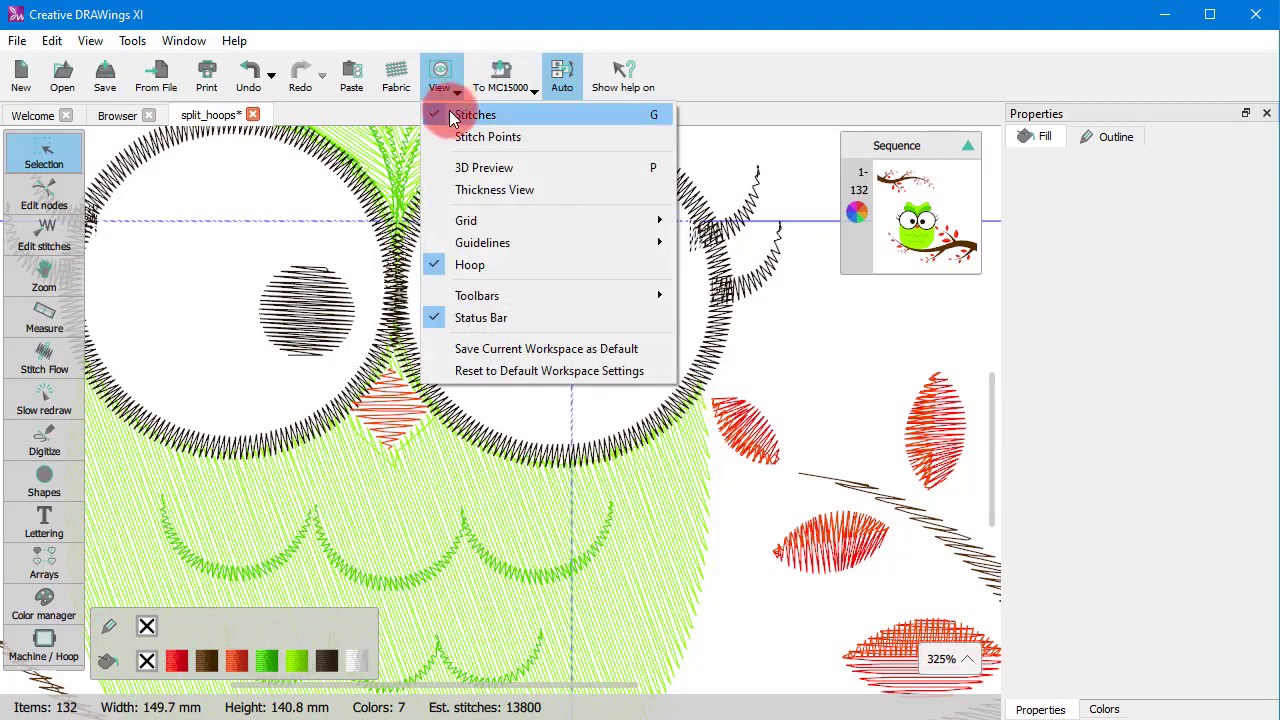
pyautogui.click(457, 146)
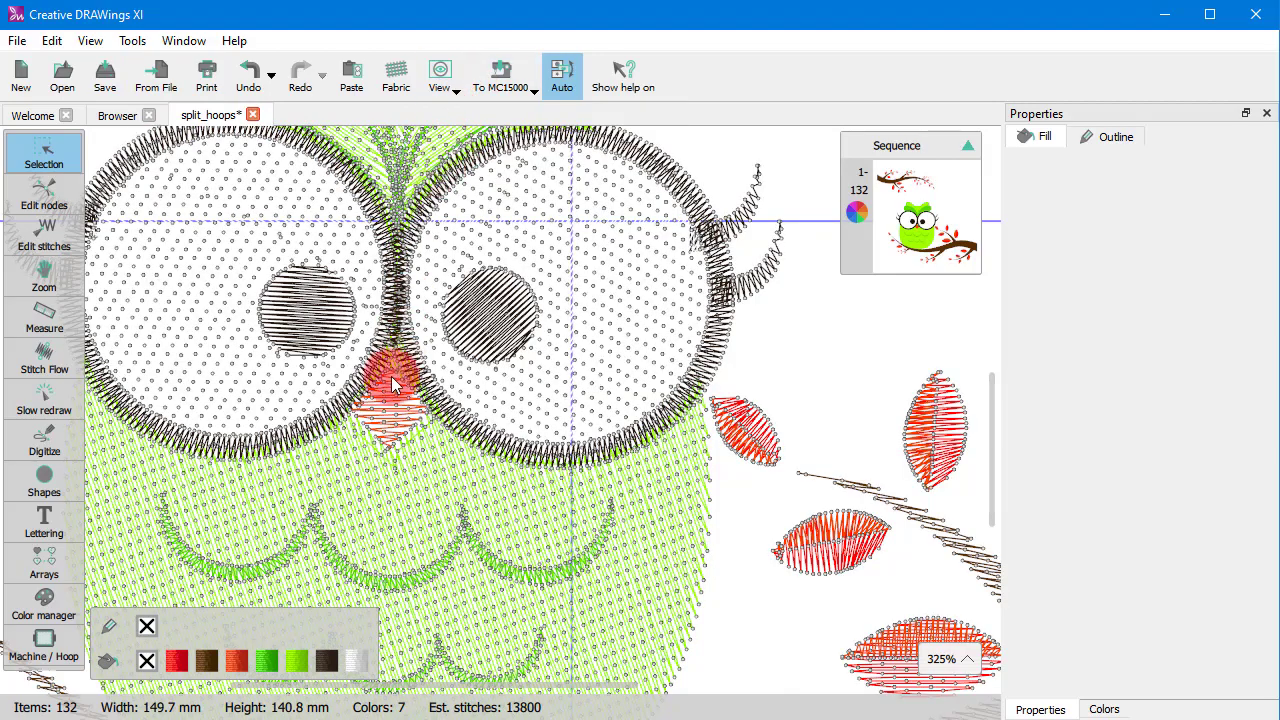
pyautogui.scroll(3, 431, 543)
pyautogui.scroll(-2, 500, 500)
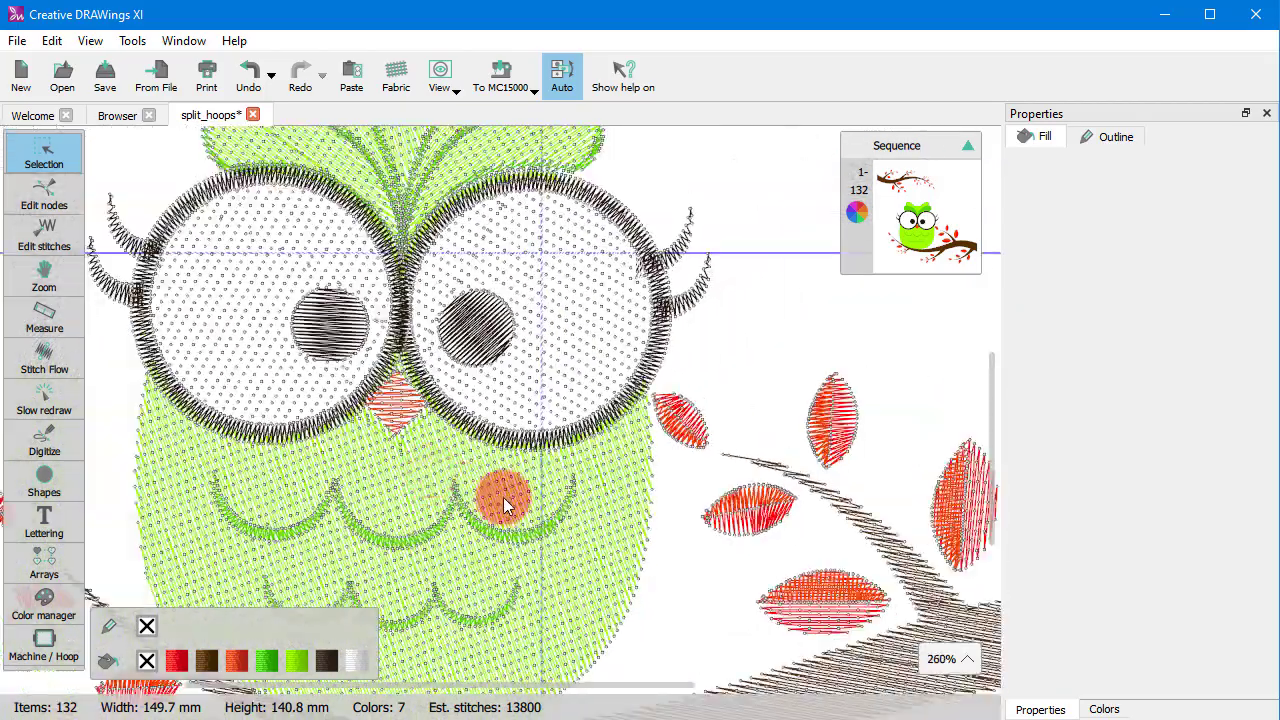
pyautogui.scroll(4, 546, 532)
pyautogui.scroll(-1, 543, 529)
pyautogui.scroll(-2, 538, 505)
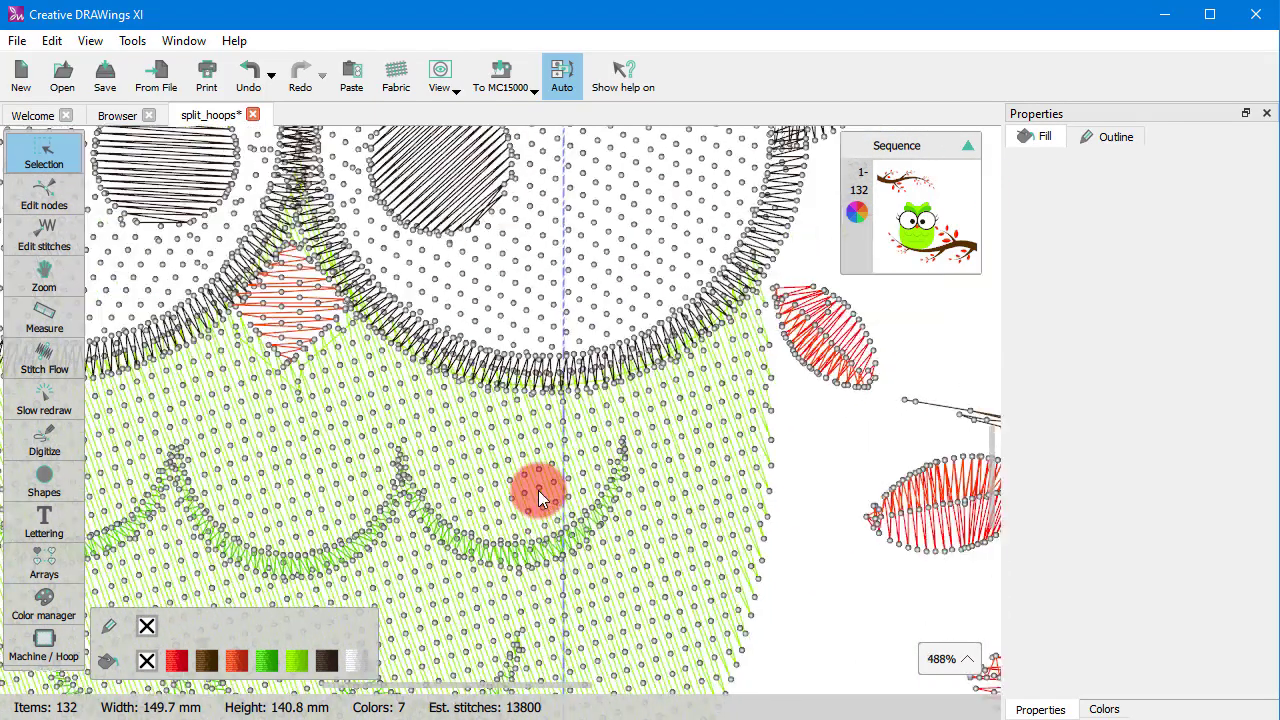
# Turn the 3D preview back on and enable the thickness view for the design
pyautogui.click(434, 75)
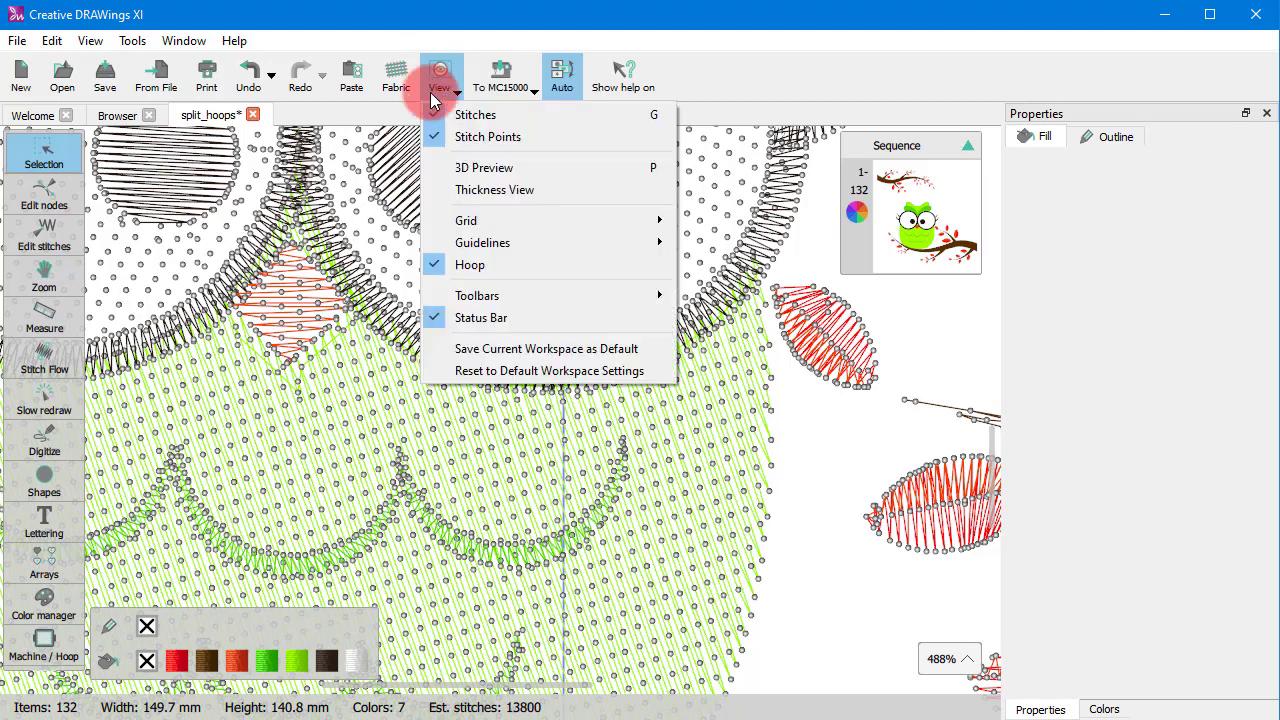
pyautogui.click(457, 165)
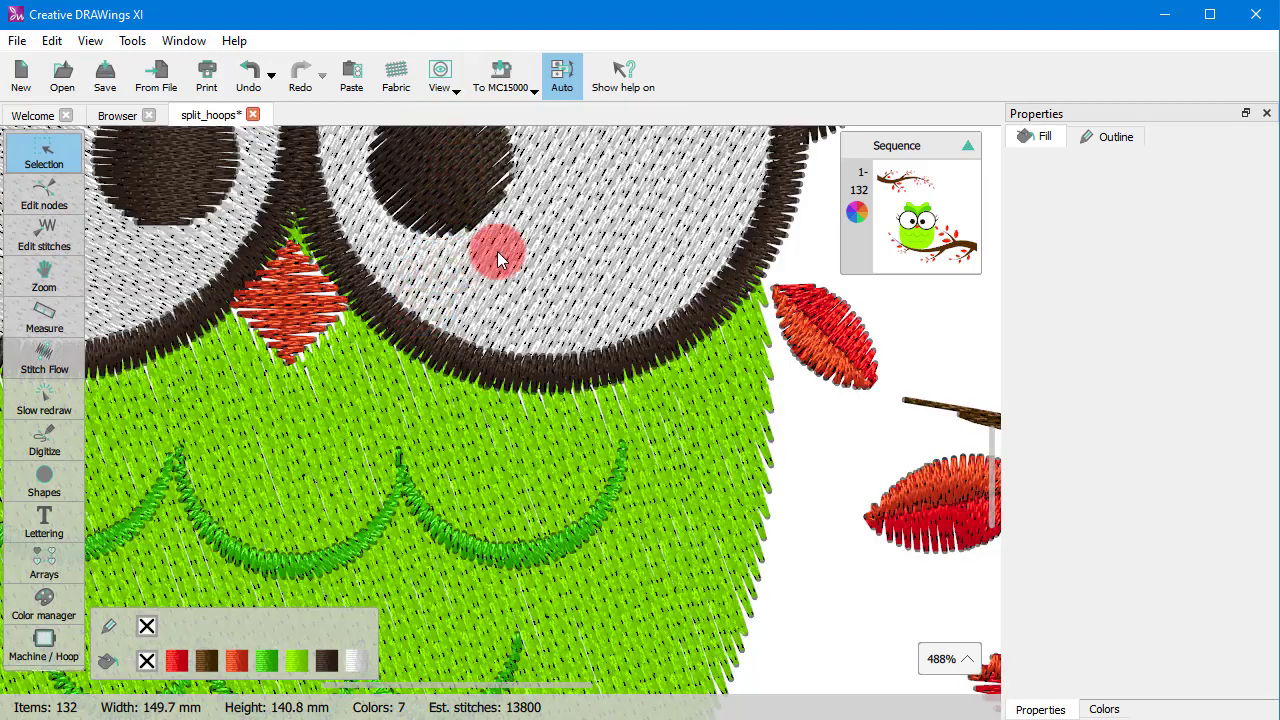
pyautogui.click(446, 80)
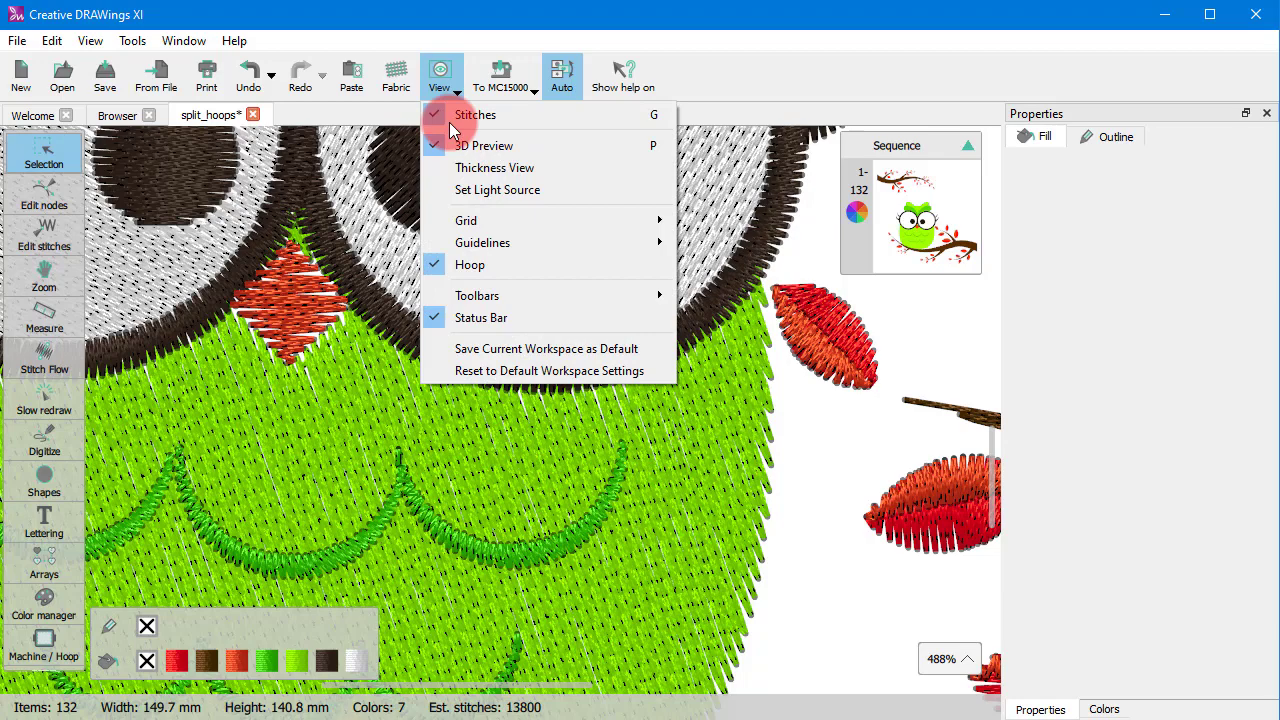
pyautogui.click(472, 170)
# Examine the thickness colours over the whole owl and branch, and closely in the dense area between the owl's eyes
pyautogui.scroll(-2, 450, 395)
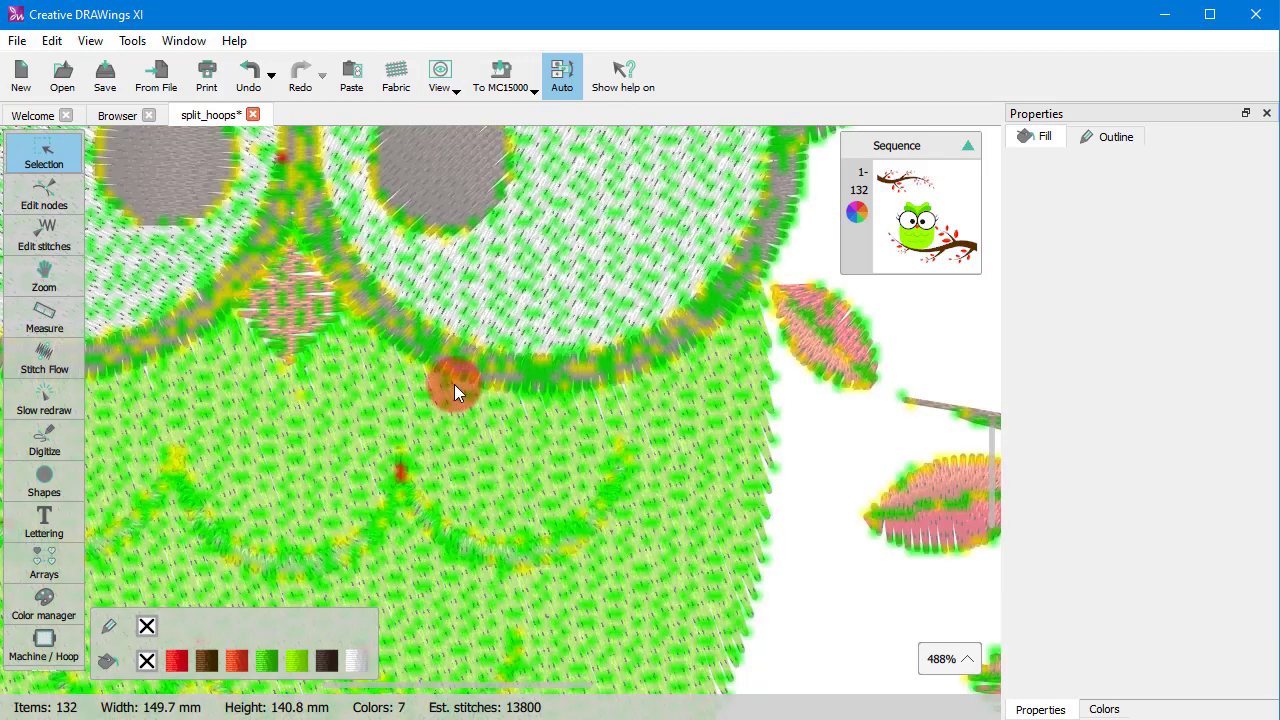
pyautogui.scroll(-3, 471, 386)
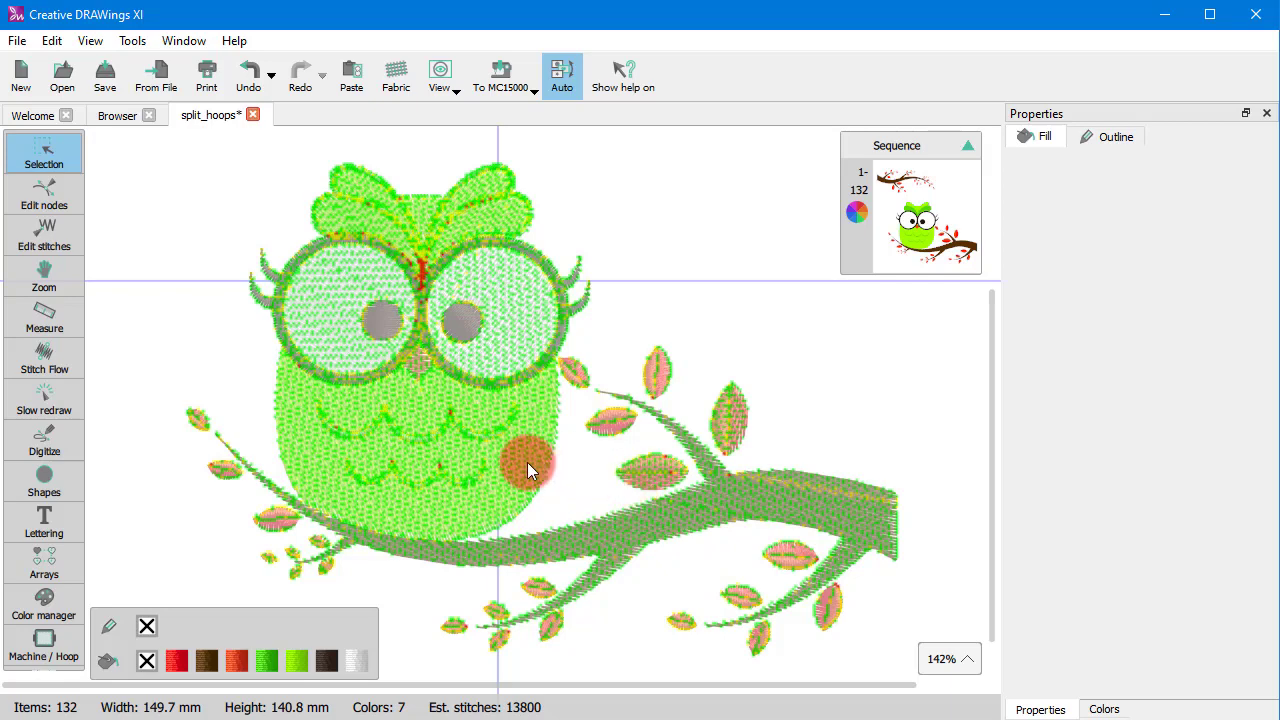
pyautogui.scroll(1, 528, 463)
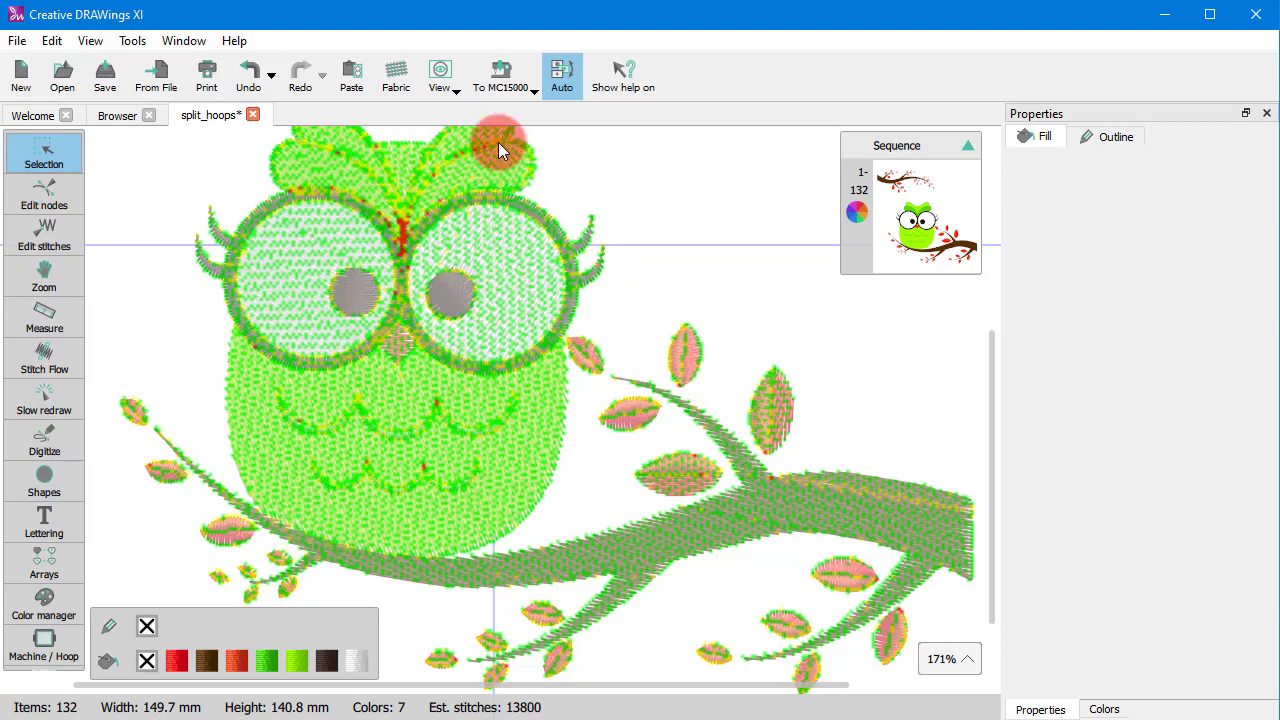
pyautogui.scroll(6, 392, 197)
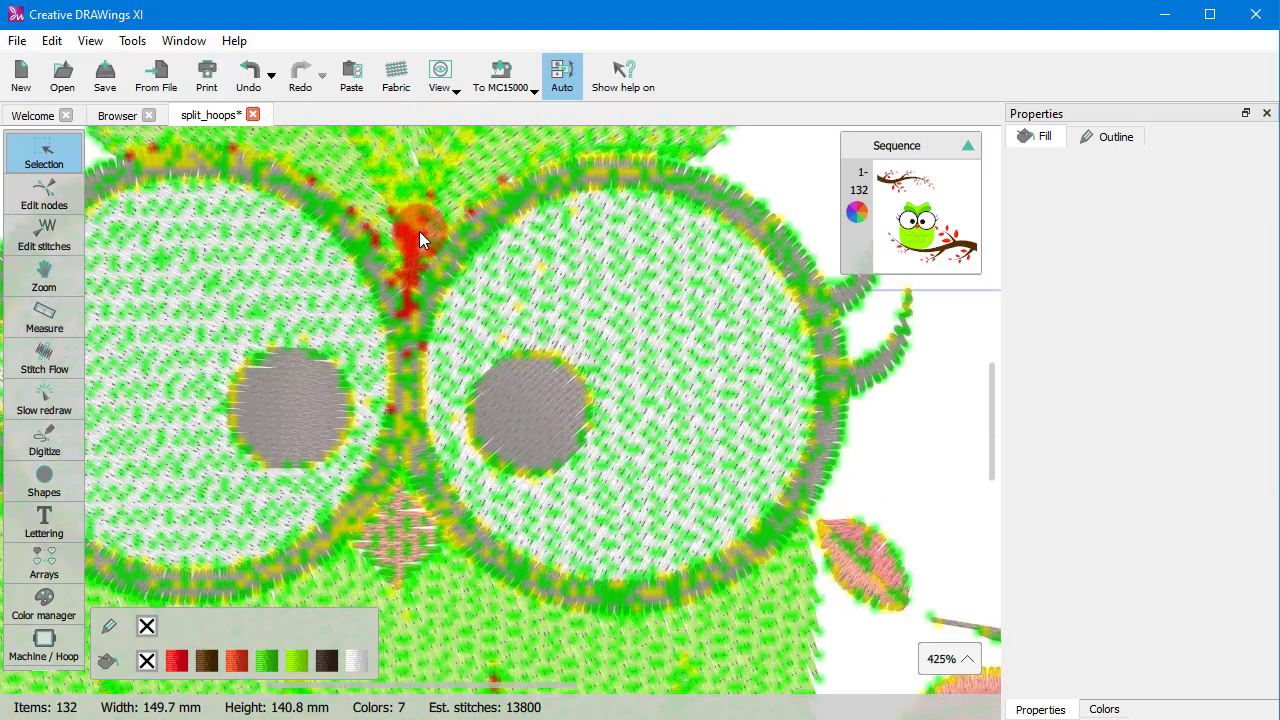
pyautogui.scroll(2, 419, 231)
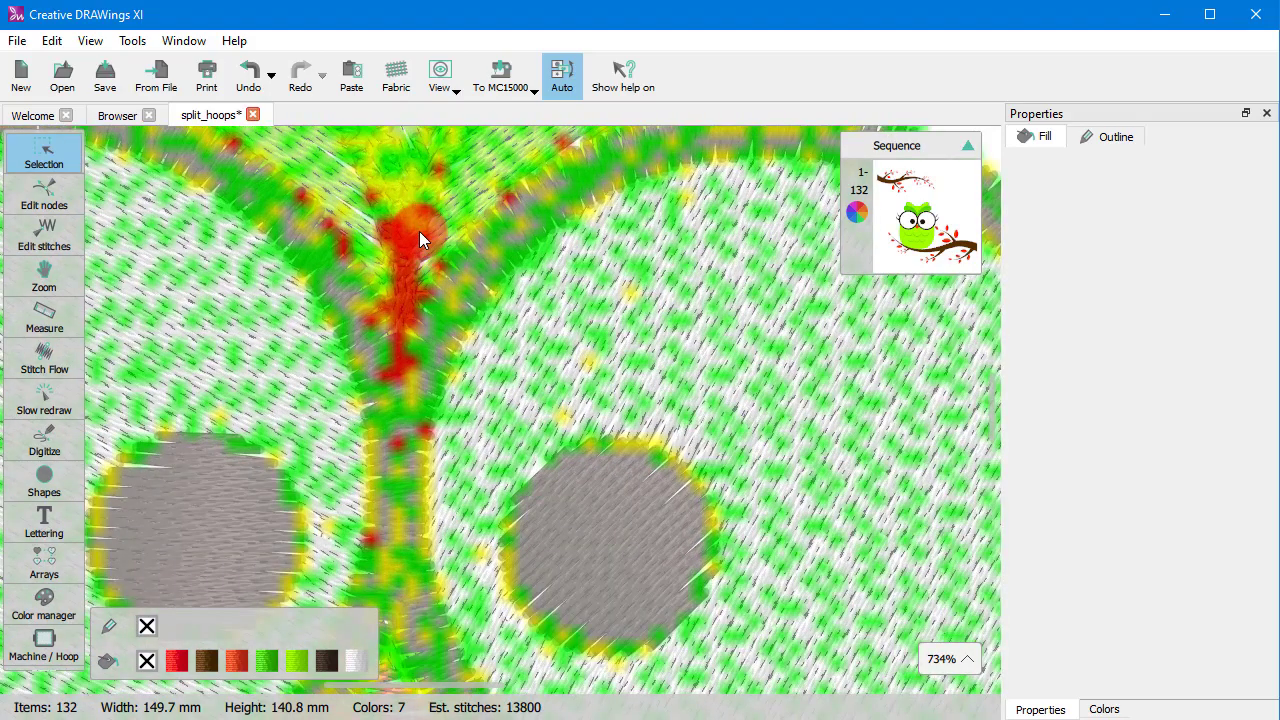
pyautogui.scroll(-2, 419, 231)
pyautogui.scroll(1, 419, 231)
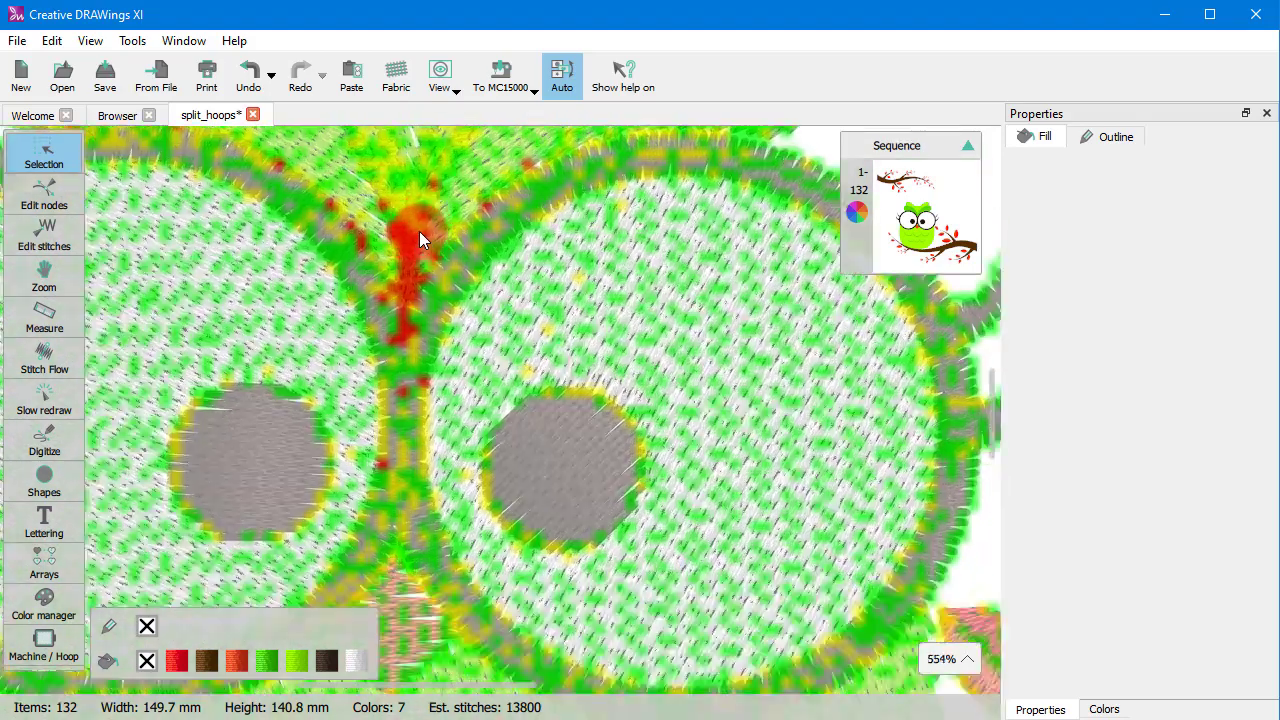
pyautogui.scroll(1, 419, 231)
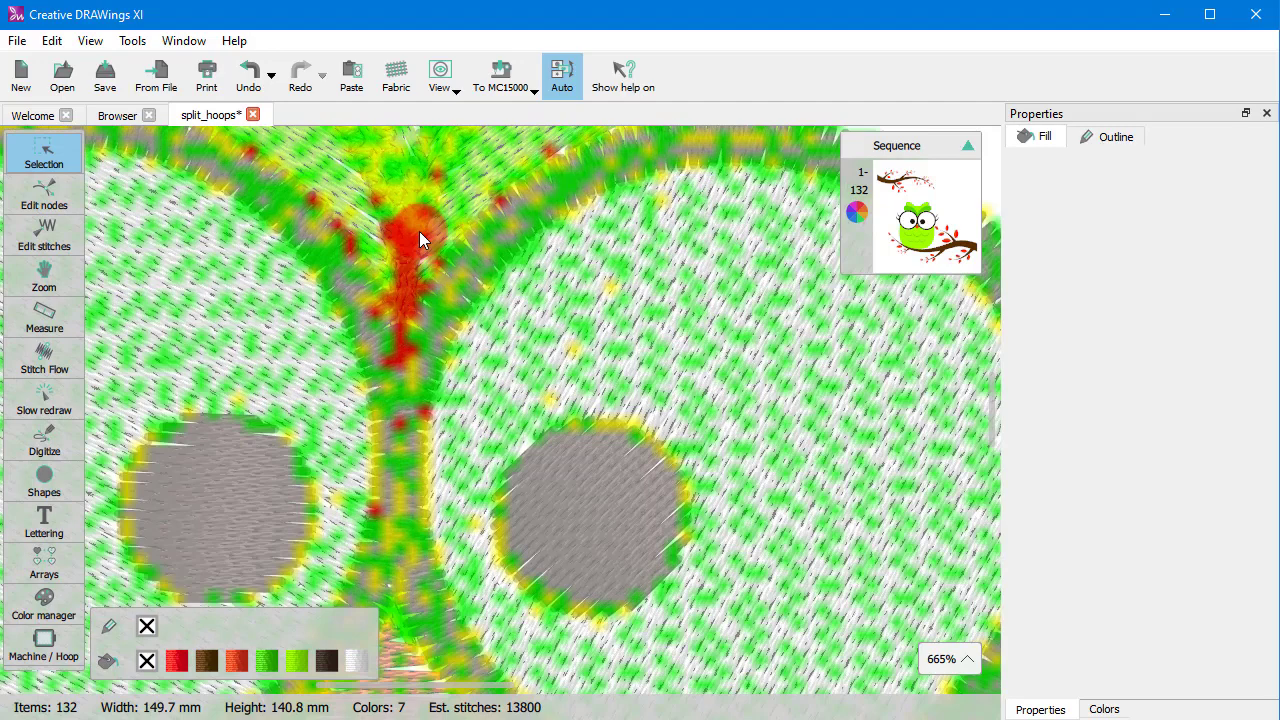
pyautogui.scroll(-9, 419, 231)
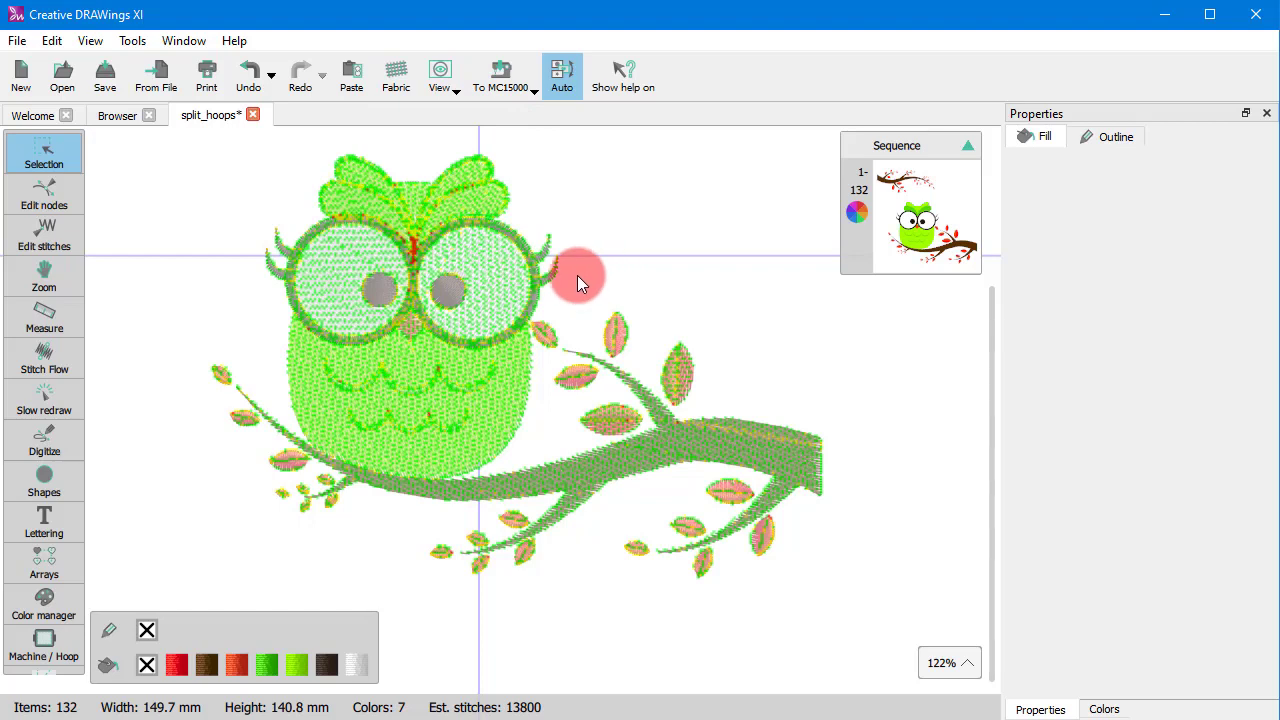
# Turn off the thickness view to return to the normal 3D stitch preview
pyautogui.click(440, 78)
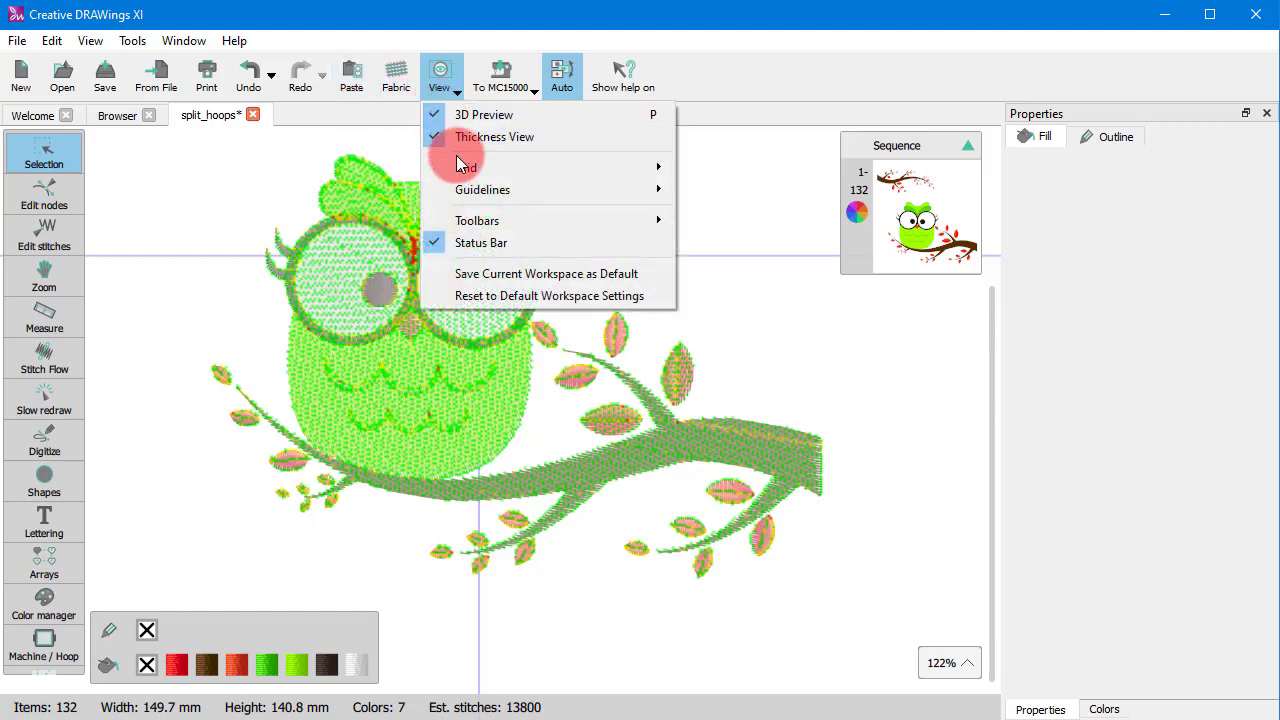
pyautogui.click(490, 143)
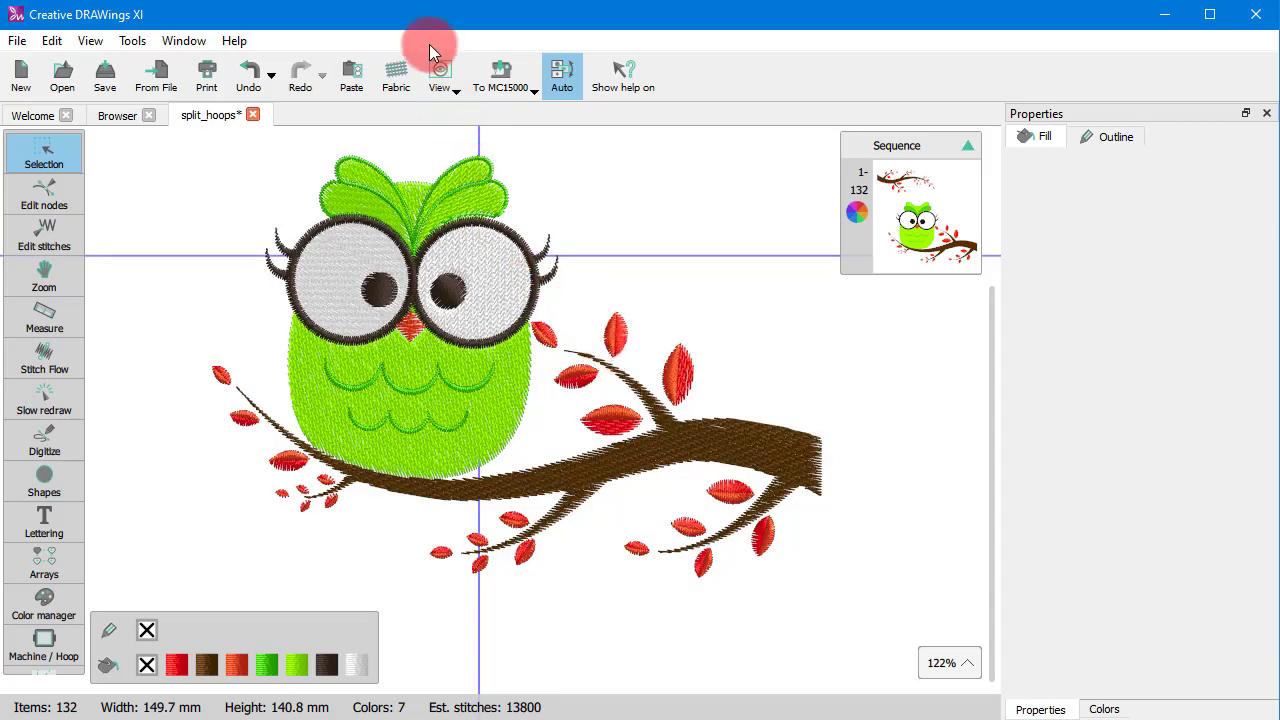
# Adjust the light position and luminosity of the 3D preview, and restore the default light source
pyautogui.click(436, 78)
pyautogui.click(483, 191)
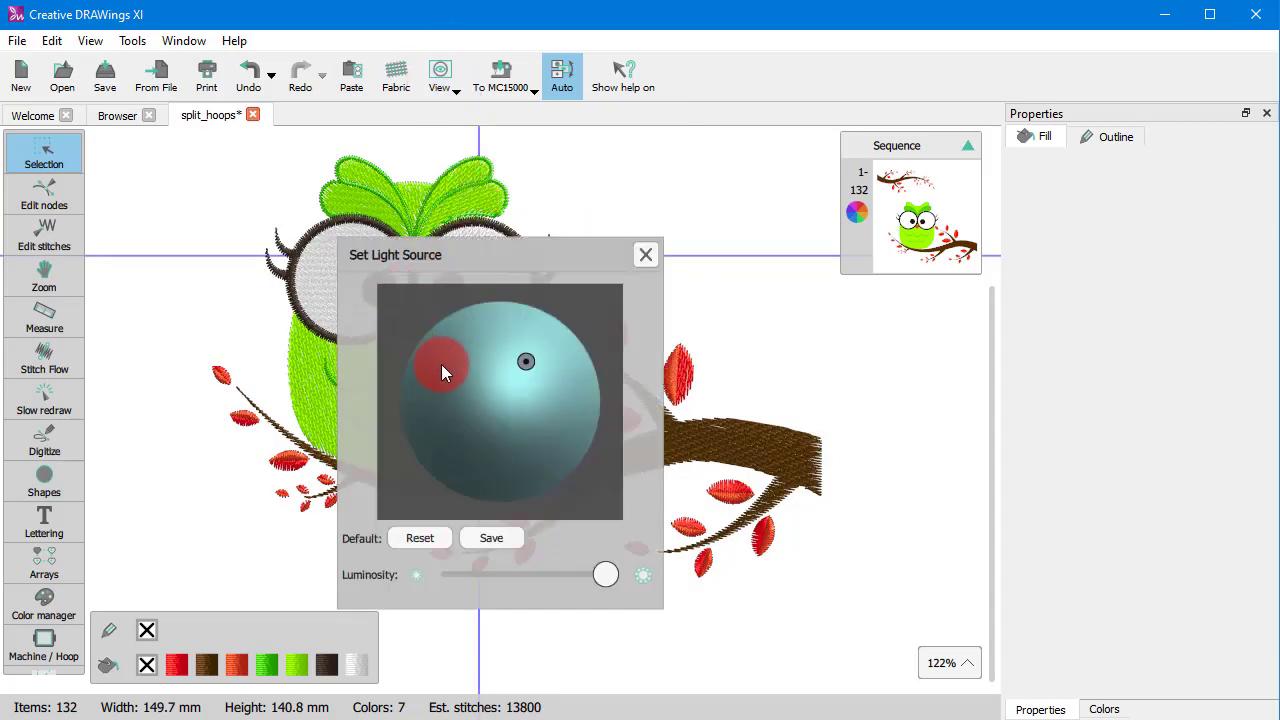
pyautogui.moveTo(488, 269); pyautogui.dragTo(755, 170)
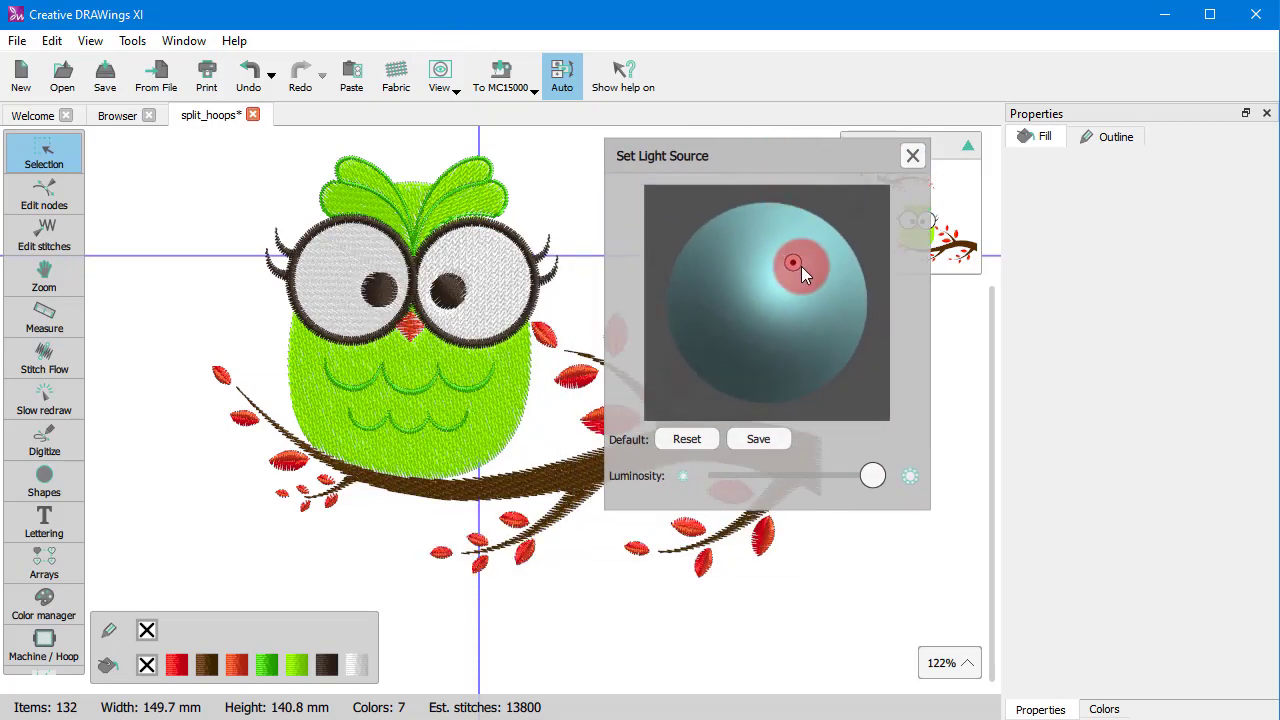
pyautogui.moveTo(801, 266)
pyautogui.mouseDown()
pyautogui.moveTo(770, 298)
pyautogui.moveTo(806, 303)
pyautogui.moveTo(710, 292)
pyautogui.moveTo(783, 244)
pyautogui.moveTo(786, 269)
pyautogui.moveTo(781, 256)
pyautogui.mouseUp()
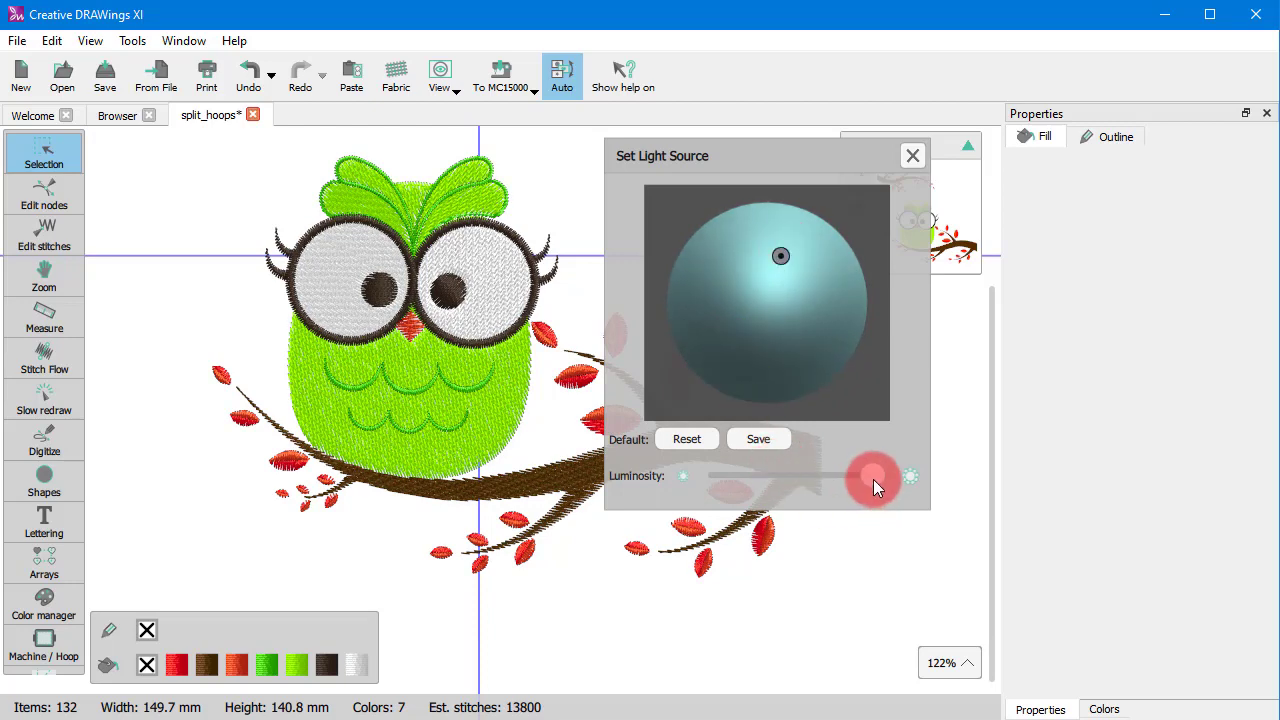
pyautogui.moveTo(873, 479); pyautogui.dragTo(844, 460)
pyautogui.click(687, 440)
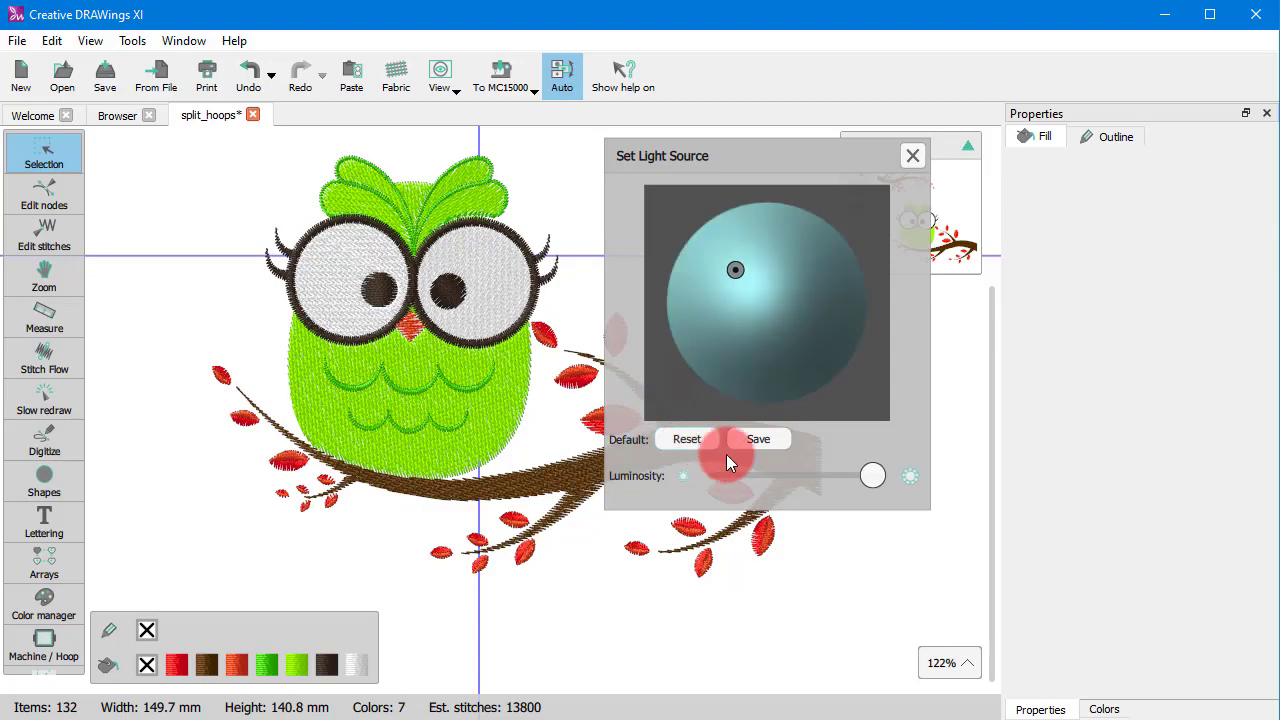
pyautogui.click(910, 156)
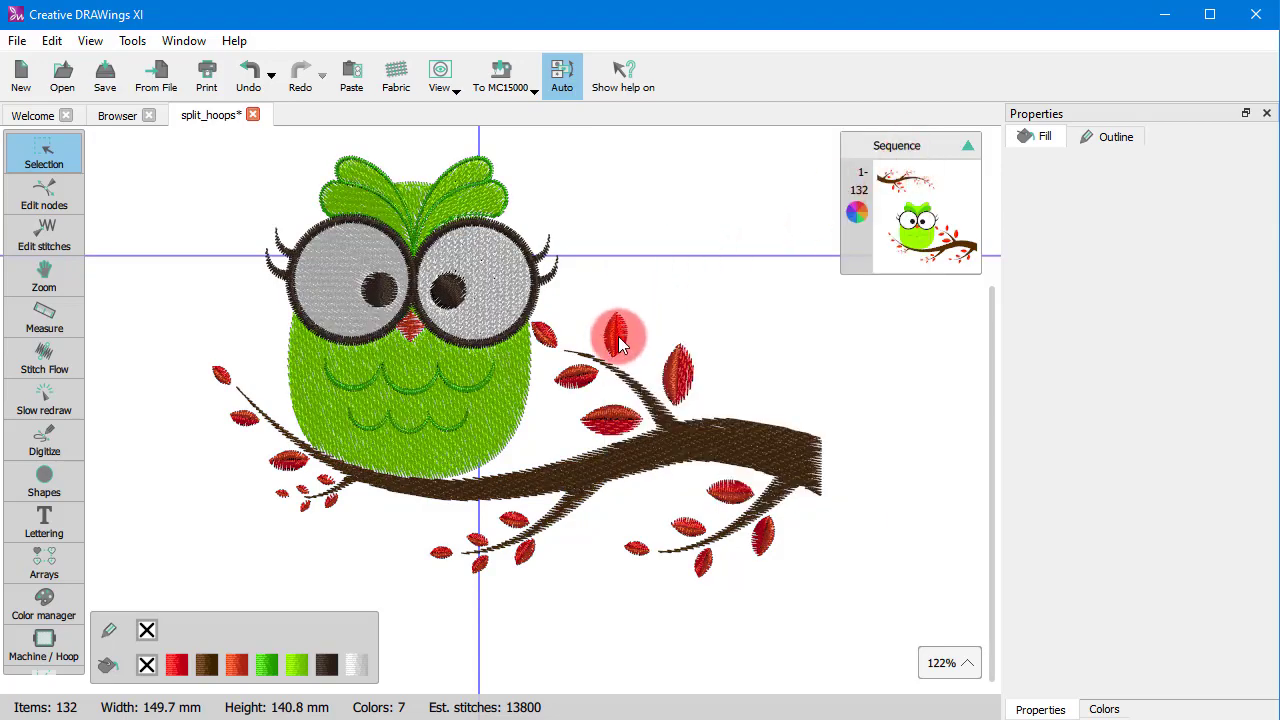
# Show the grid over the owl design and check it at different magnifications
pyautogui.scroll(3, 405, 250)
pyautogui.click(440, 75)
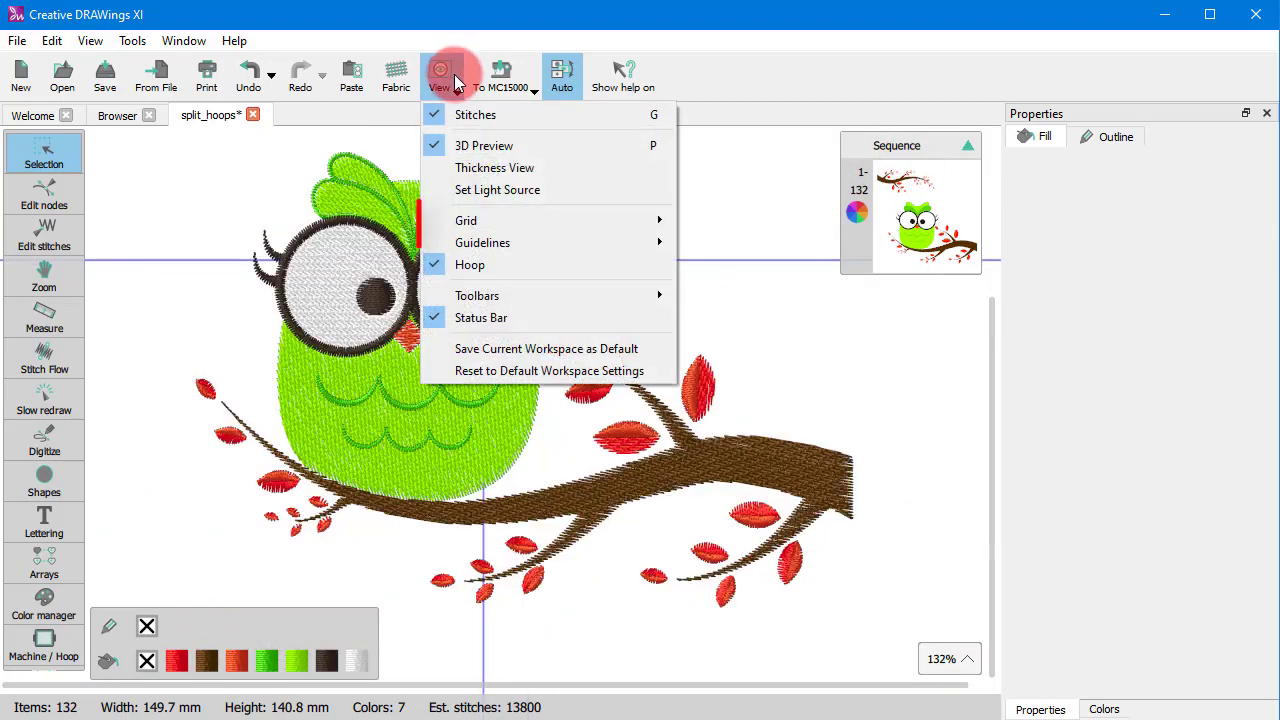
pyautogui.click(603, 222)
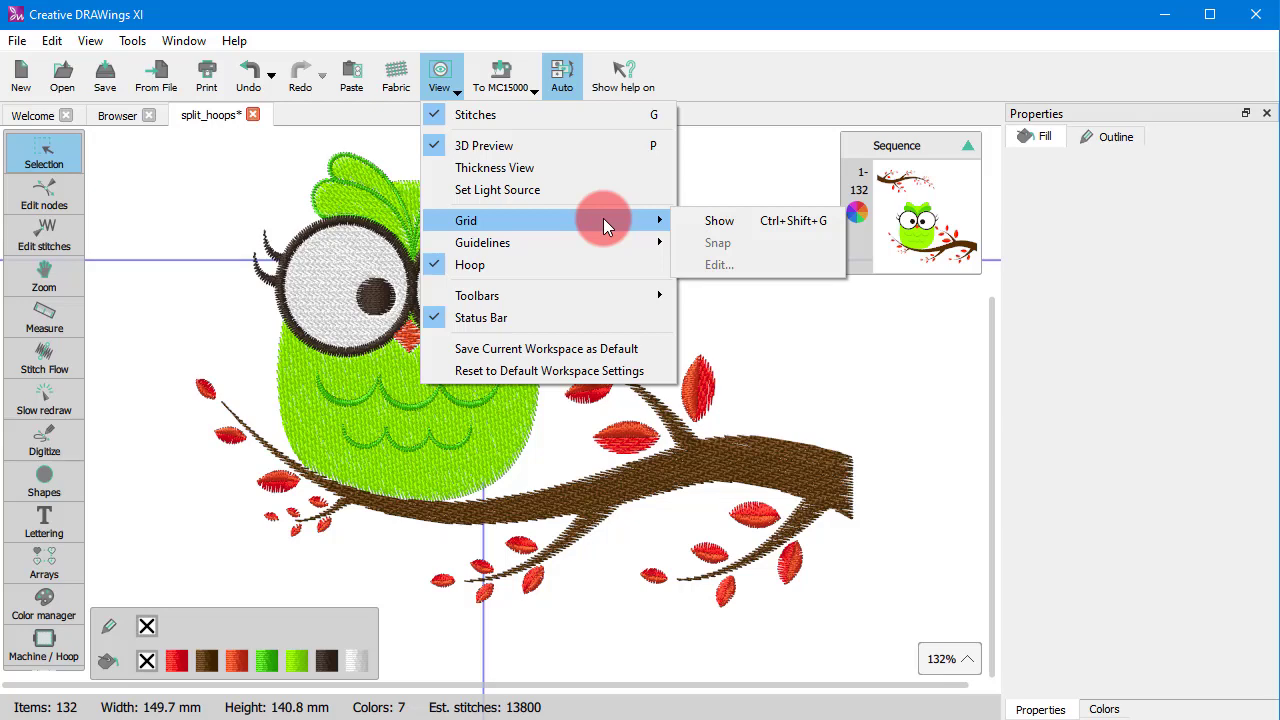
pyautogui.click(735, 221)
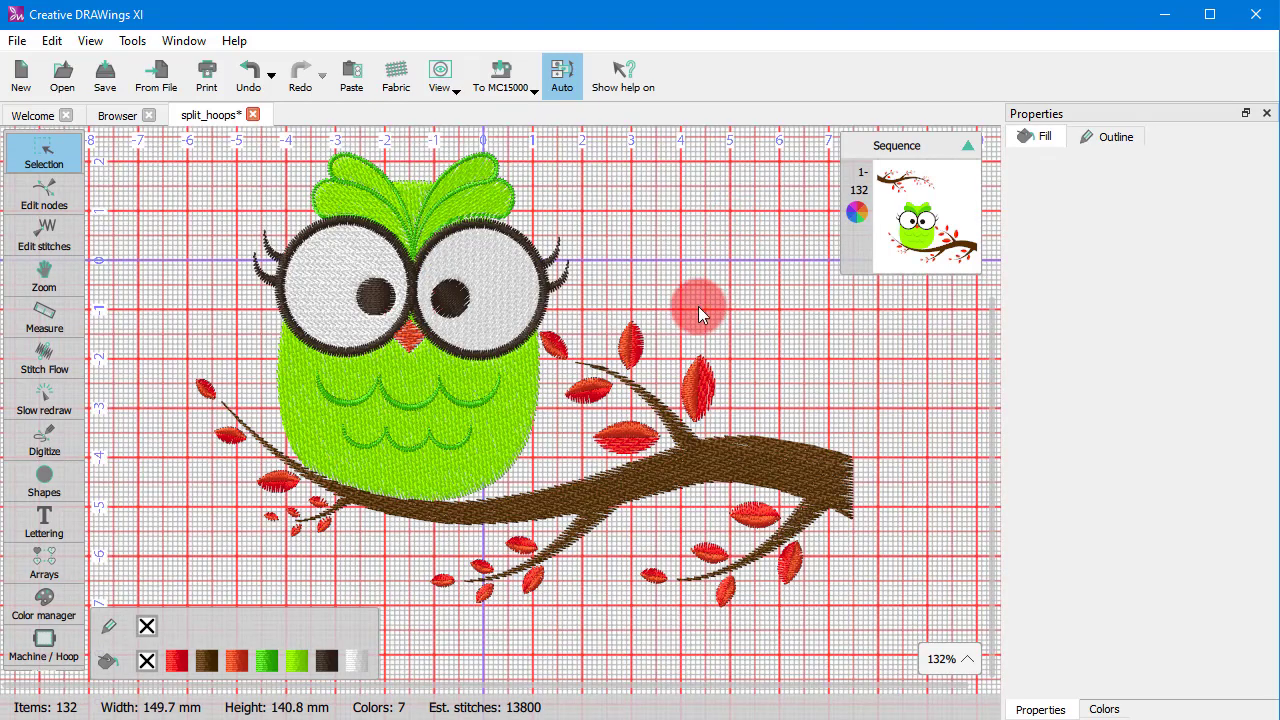
pyautogui.scroll(2, 476, 338)
pyautogui.scroll(-4, 476, 339)
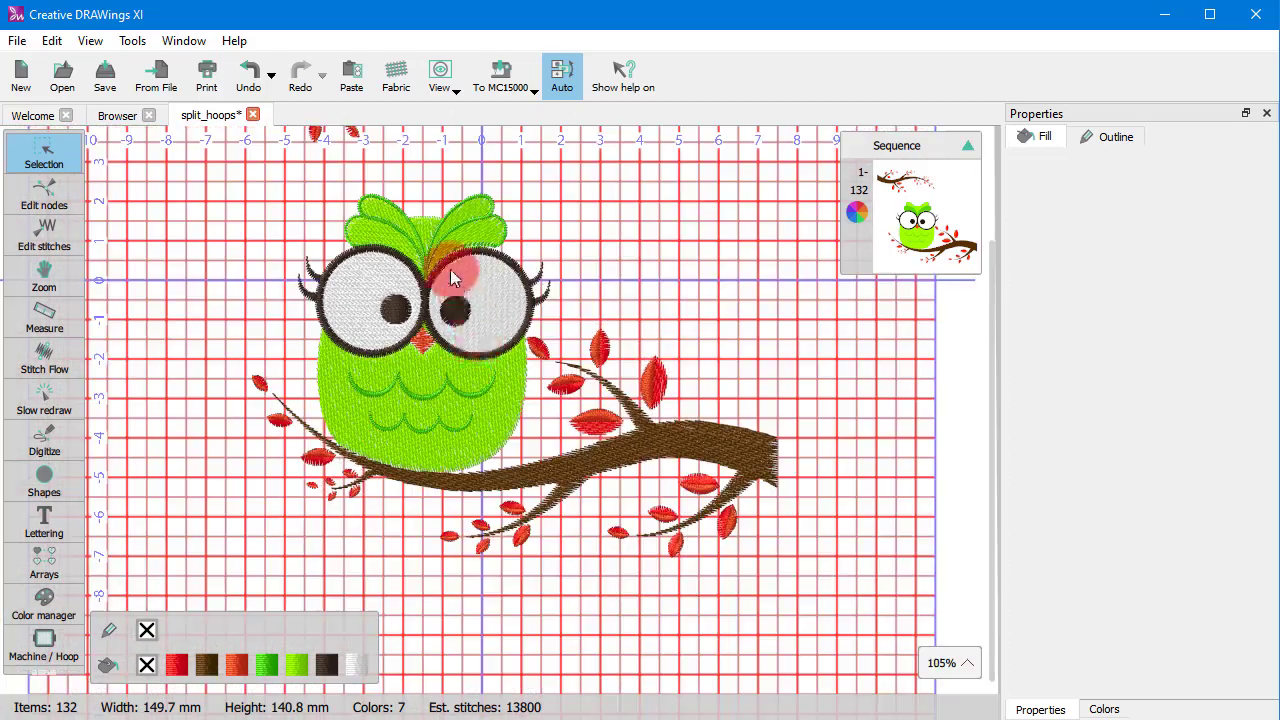
# Hide the grid so only the design and hoop lines are displayed
pyautogui.click(438, 79)
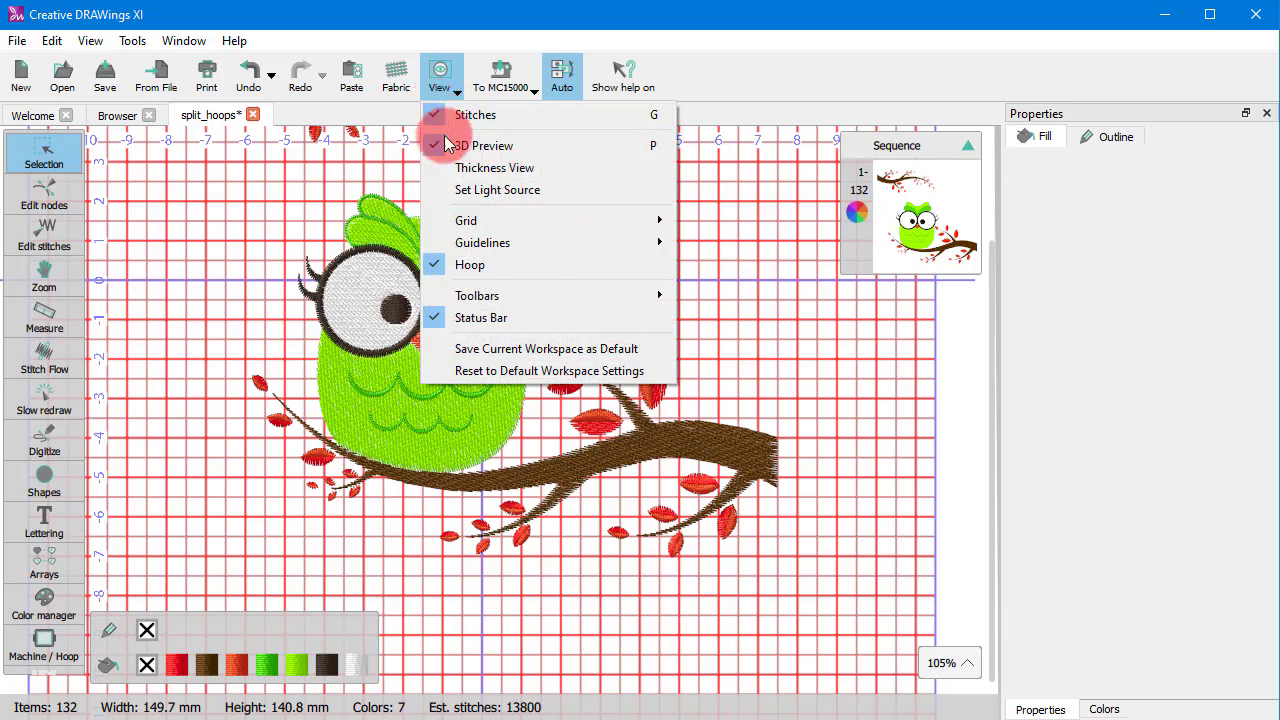
pyautogui.moveTo(538, 220)
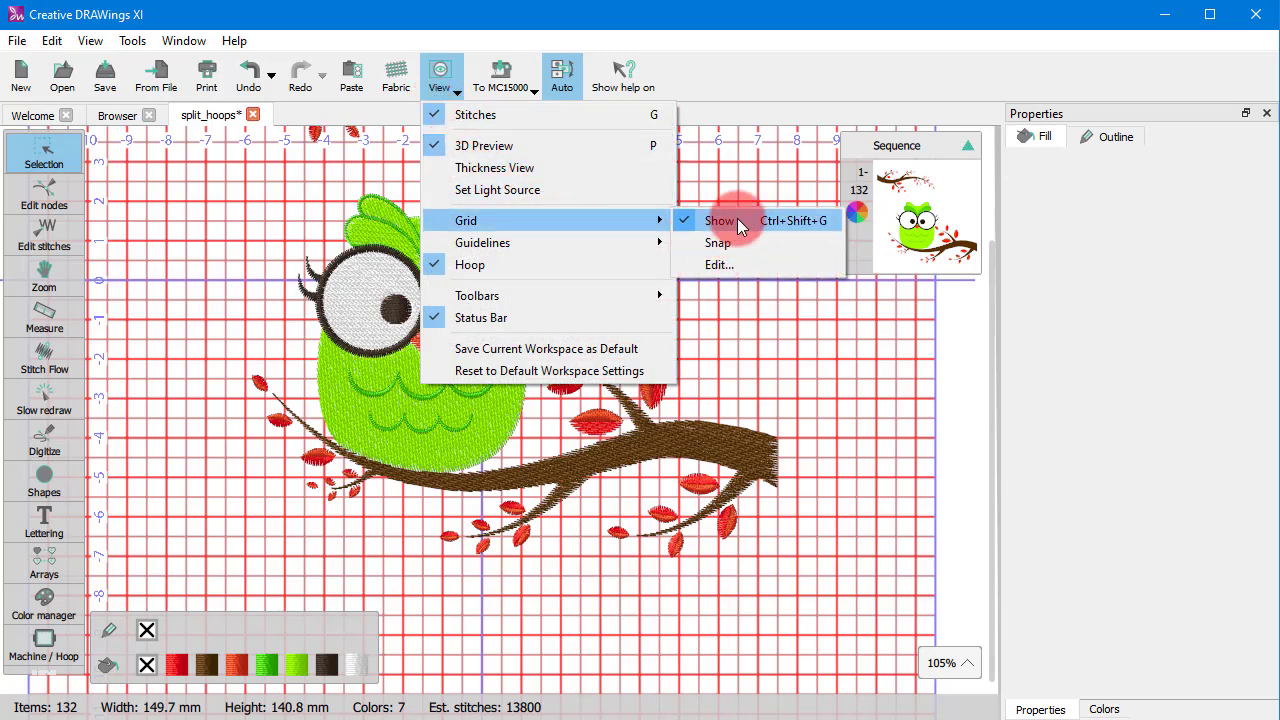
pyautogui.click(737, 220)
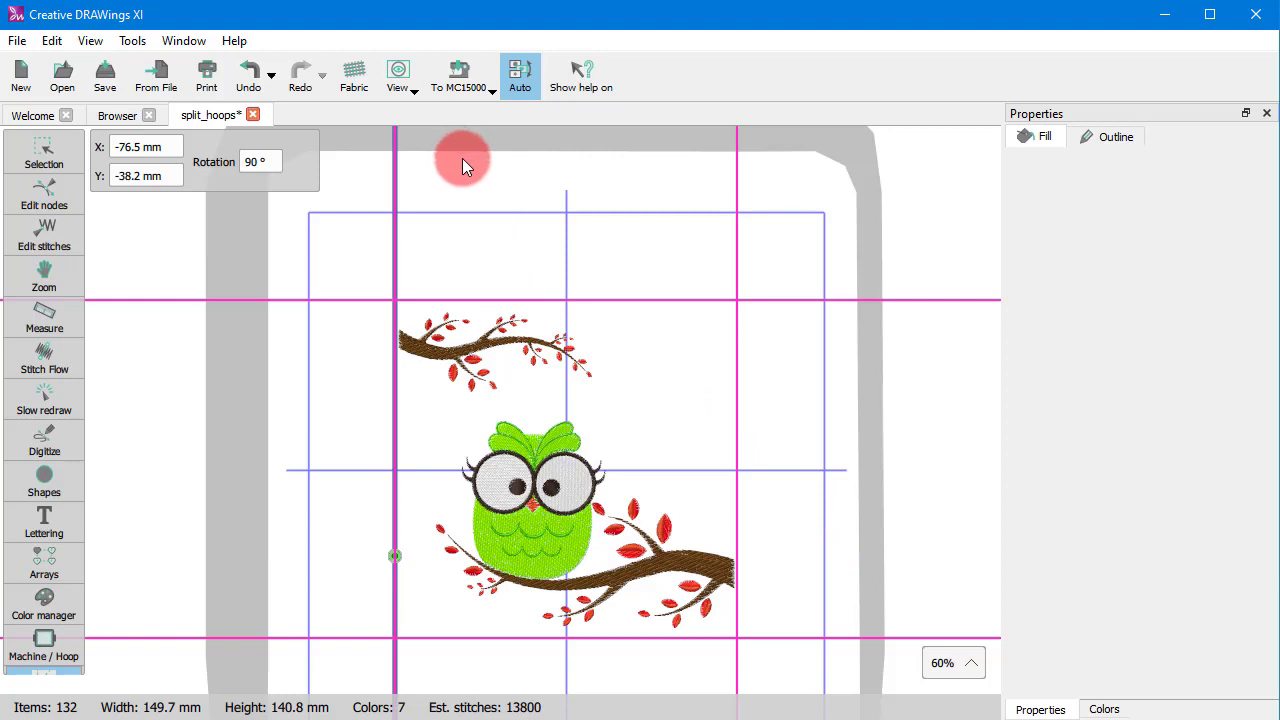
# Hide the magenta guidelines around the owl and branches
pyautogui.click(400, 80)
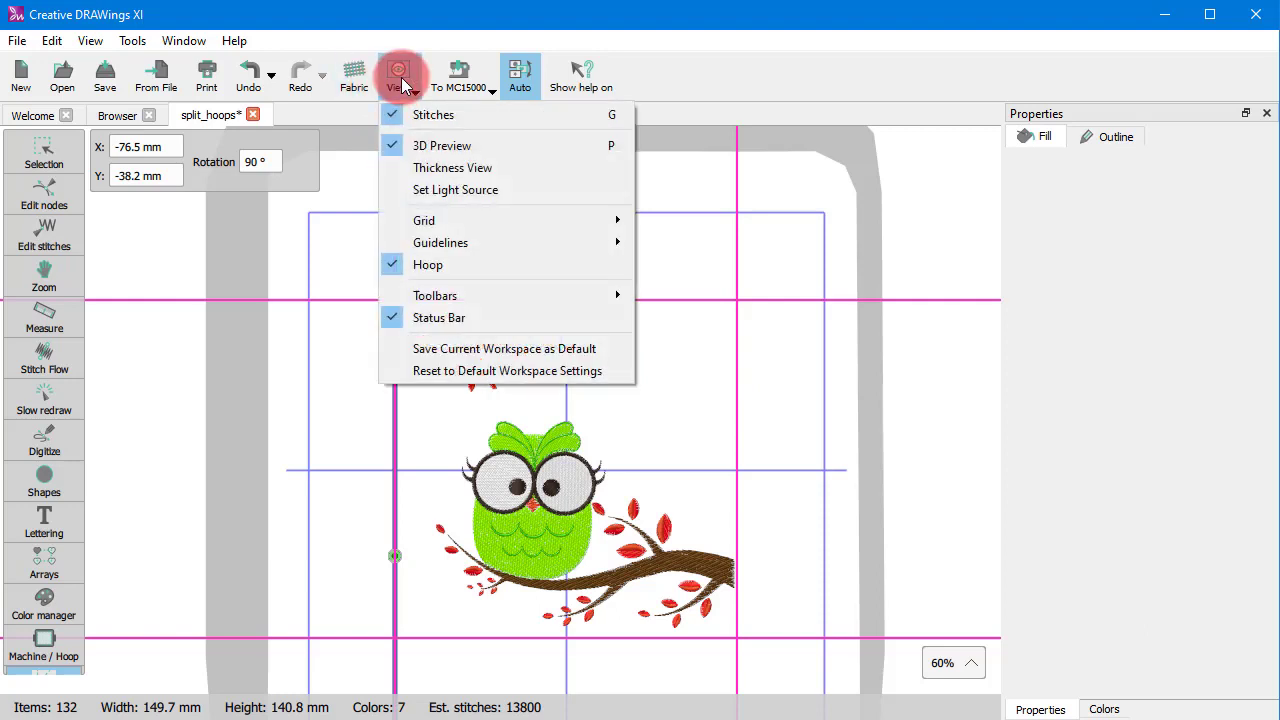
pyautogui.moveTo(480, 247)
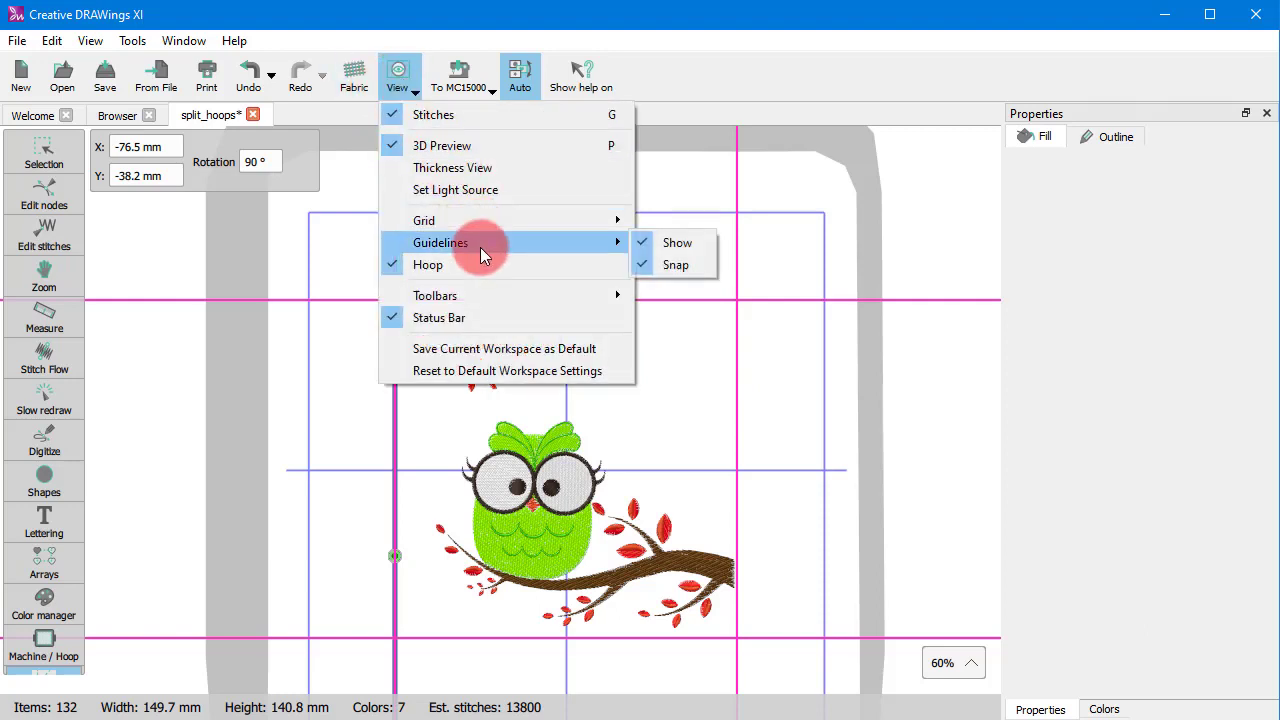
pyautogui.click(676, 243)
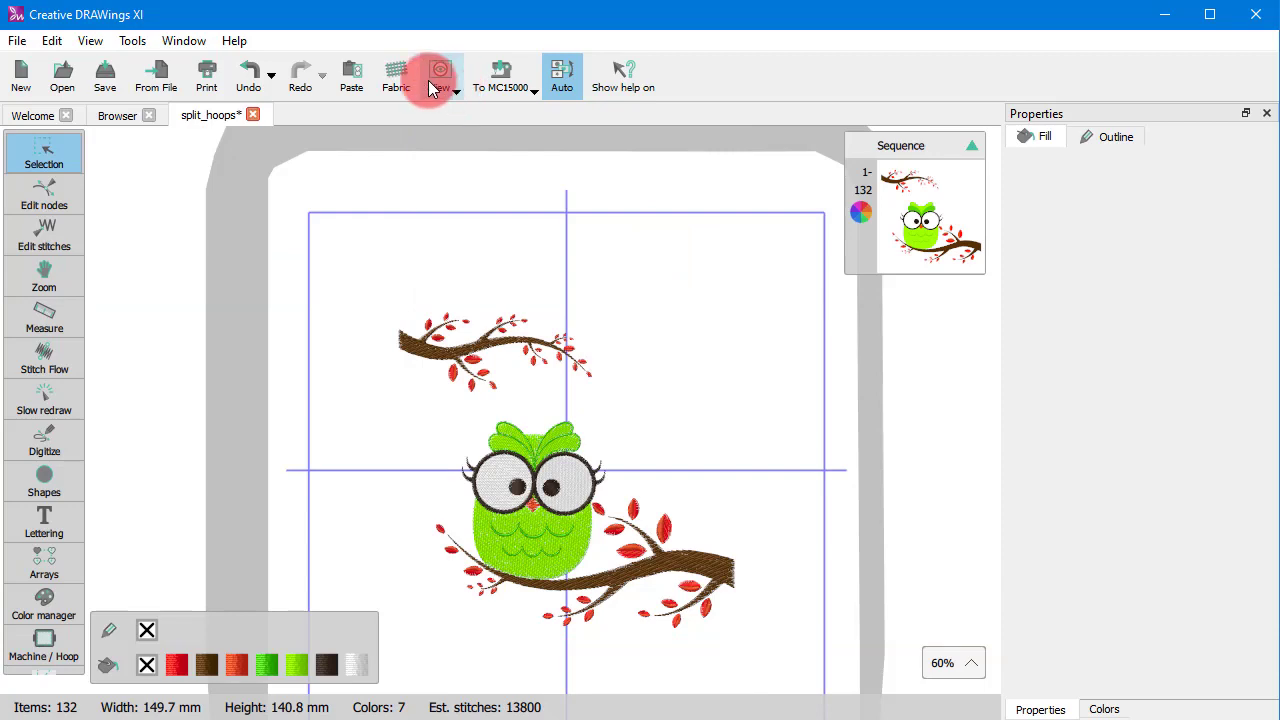
# Display the grid again behind the owl and both branches
pyautogui.scroll(2, 528, 528)
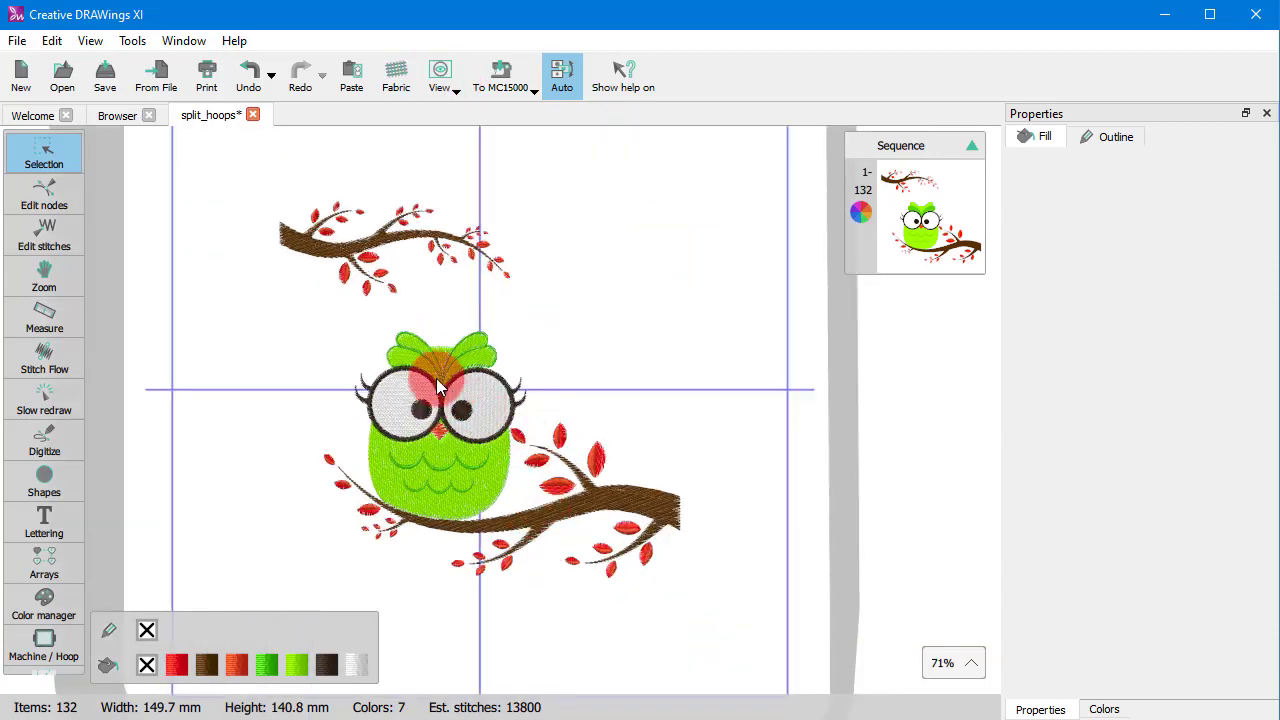
pyautogui.scroll(1, 437, 381)
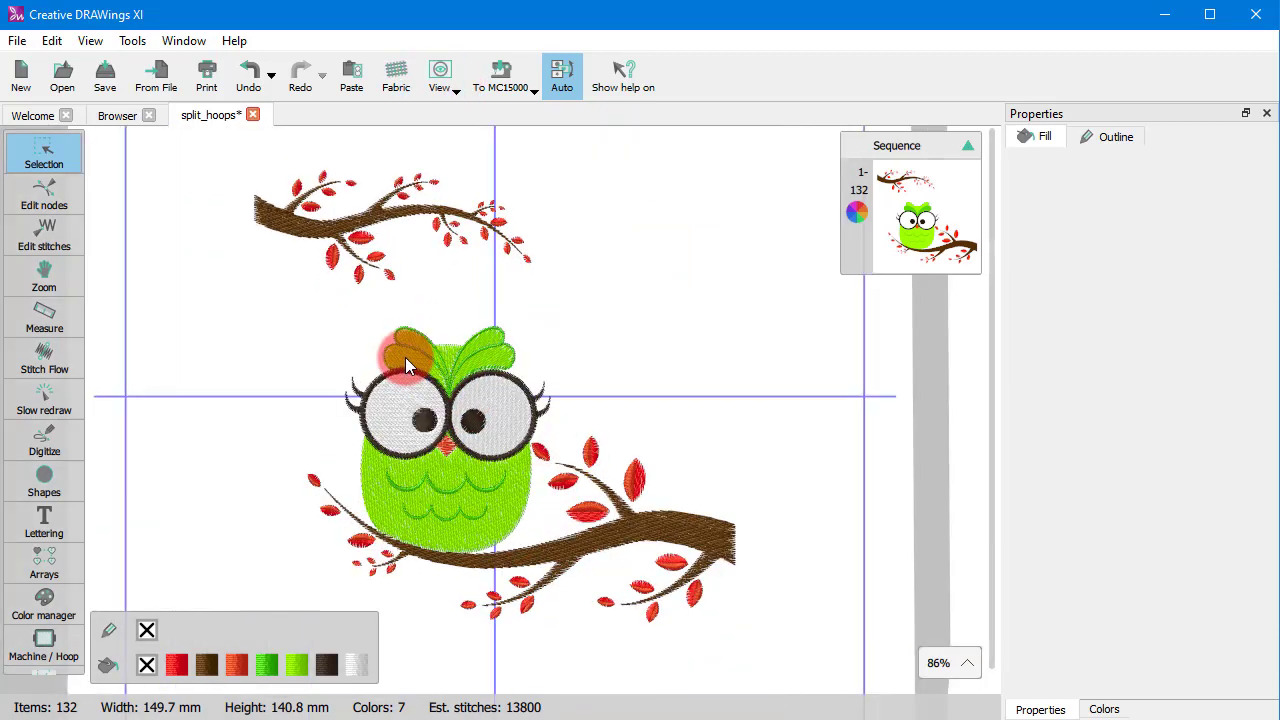
pyautogui.click(445, 90)
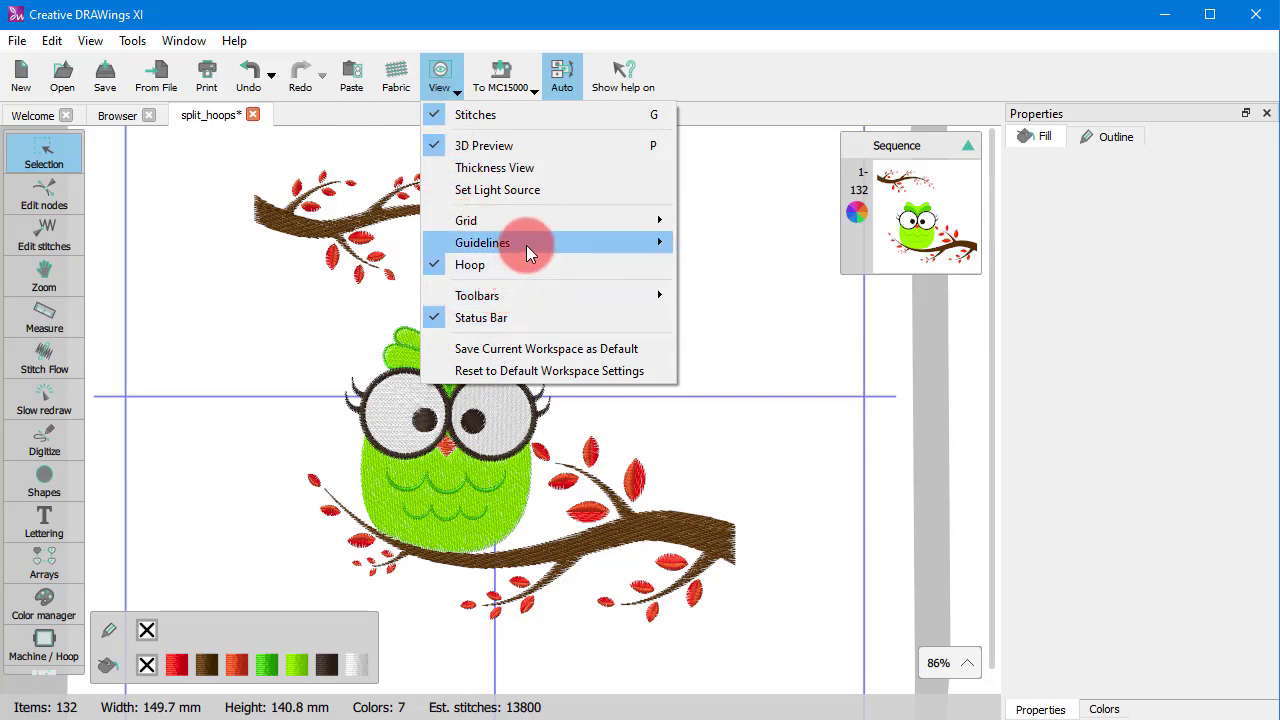
pyautogui.moveTo(581, 222)
pyautogui.click(690, 222)
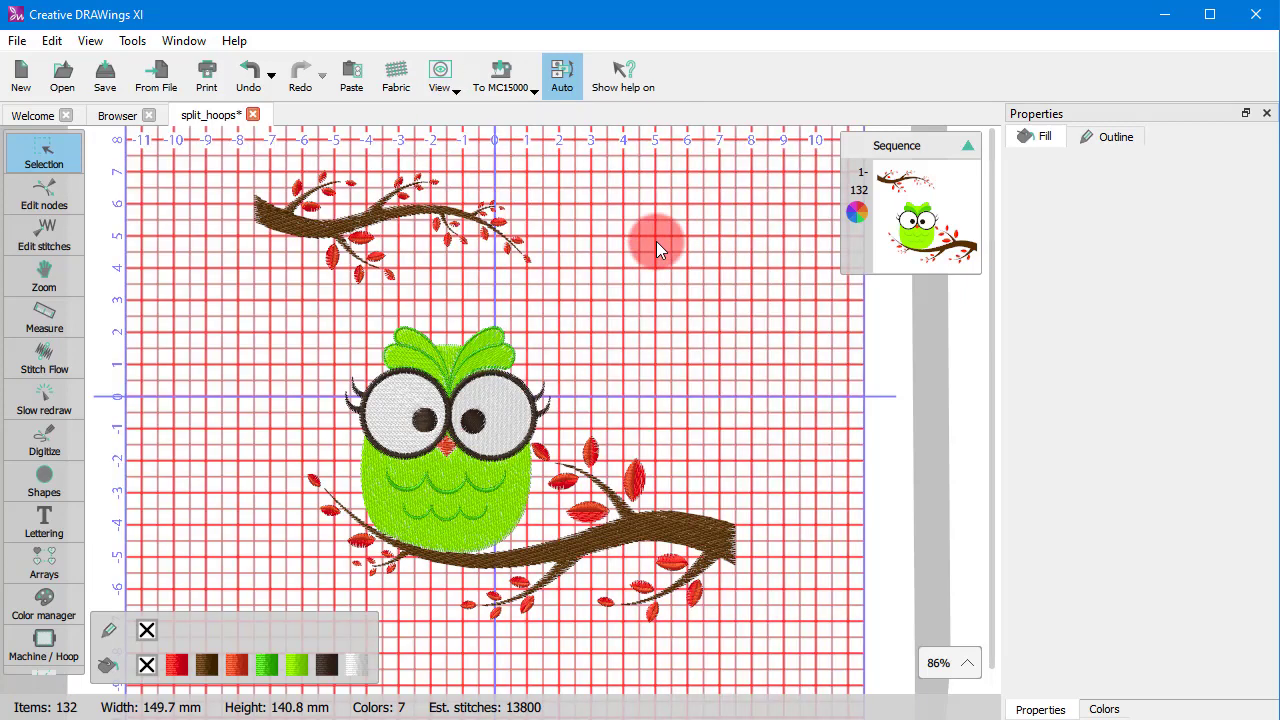
# Enable snapping to the grid
pyautogui.click(90, 42)
pyautogui.click(445, 72)
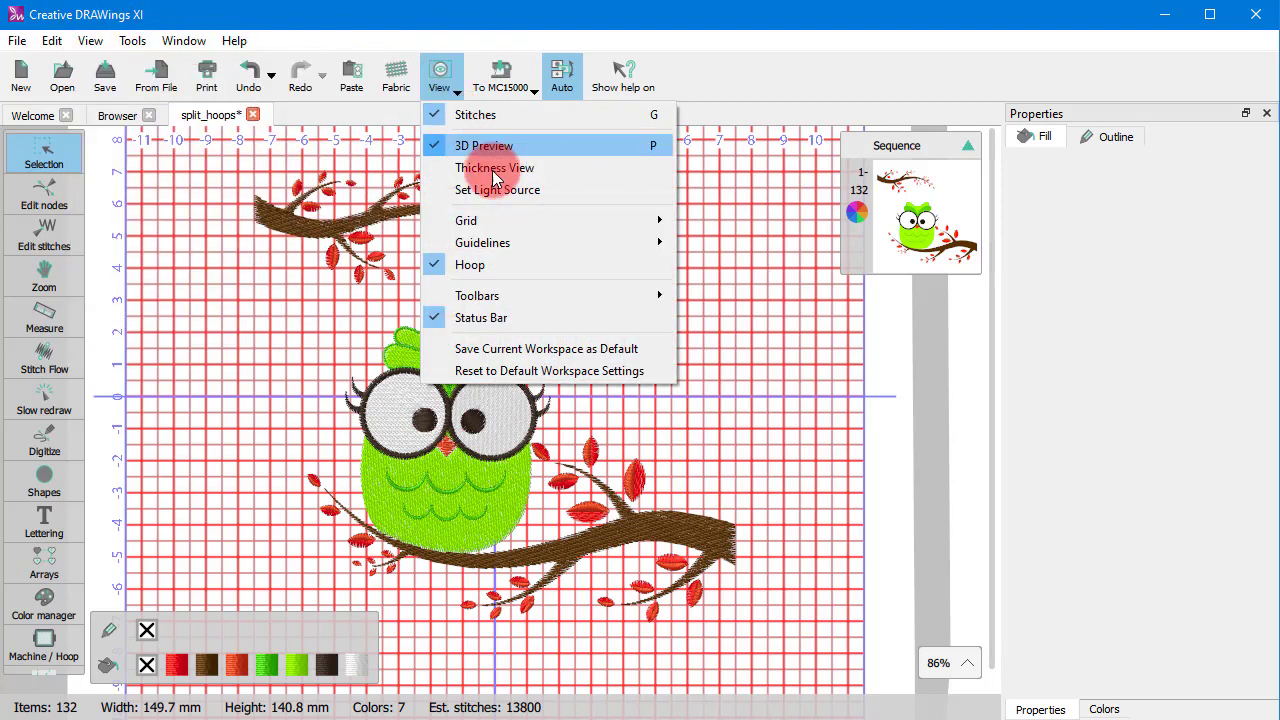
pyautogui.moveTo(591, 223)
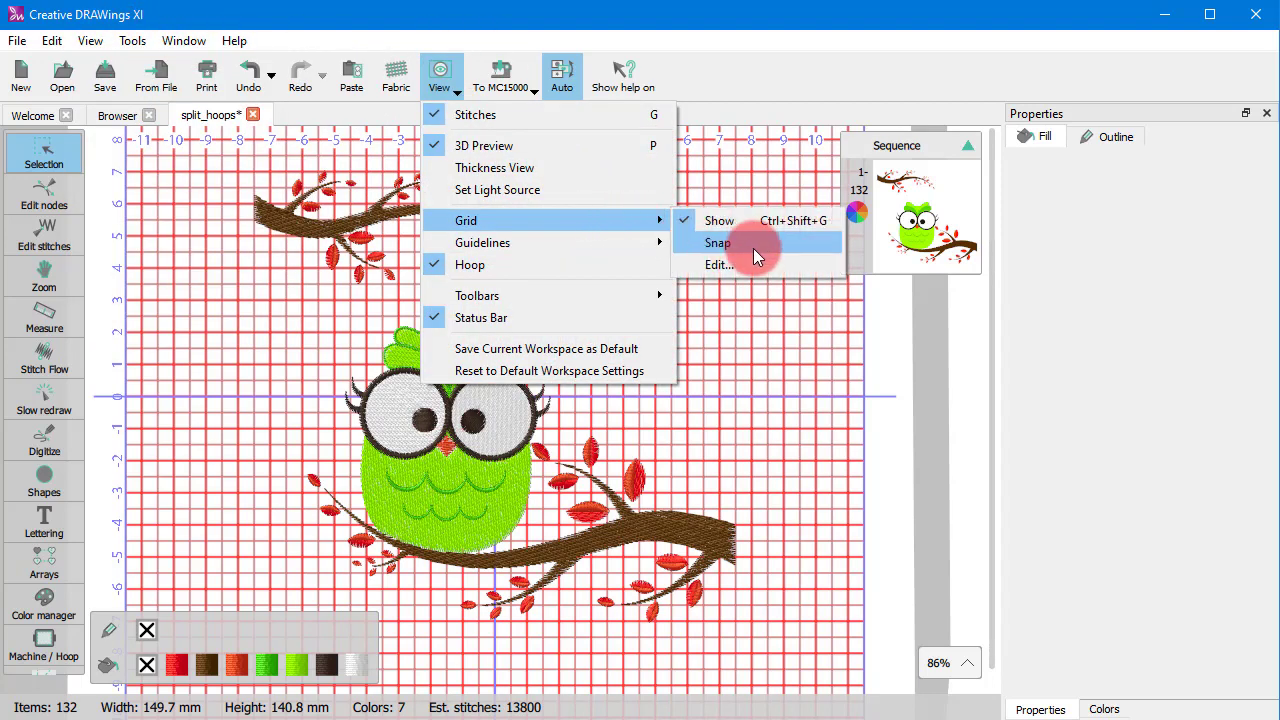
pyautogui.click(755, 248)
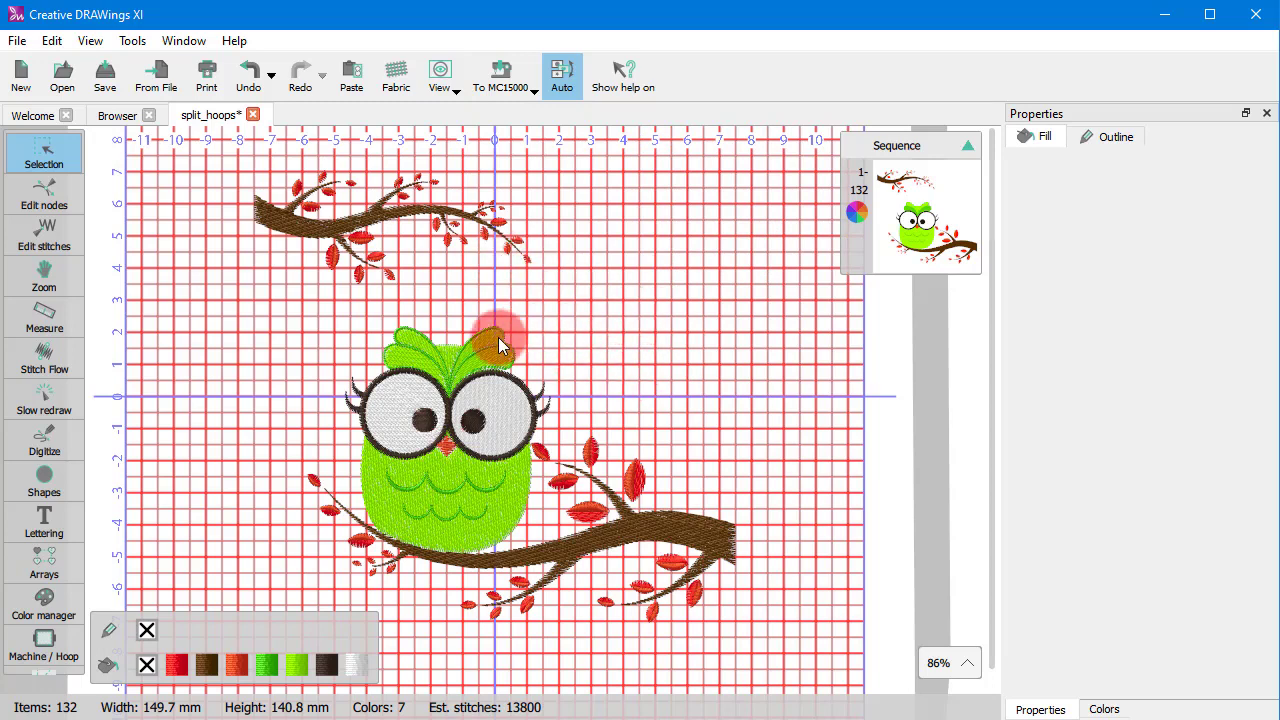
# Draw a circle about 20 mm wide, a narrow ellipse and another 20 mm circle on the grid beside the upper branch, and deselect them
pyautogui.click(44, 478)
pyautogui.click(110, 469)
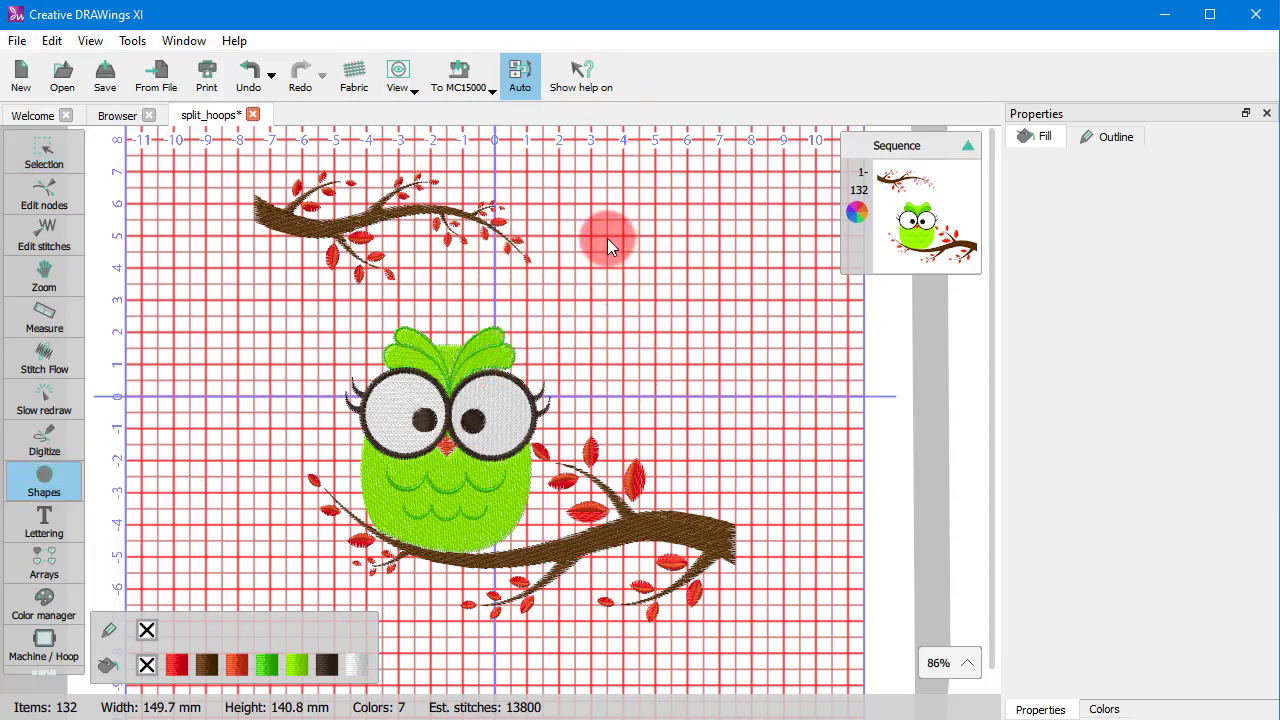
pyautogui.moveTo(594, 239); pyautogui.dragTo(652, 300)
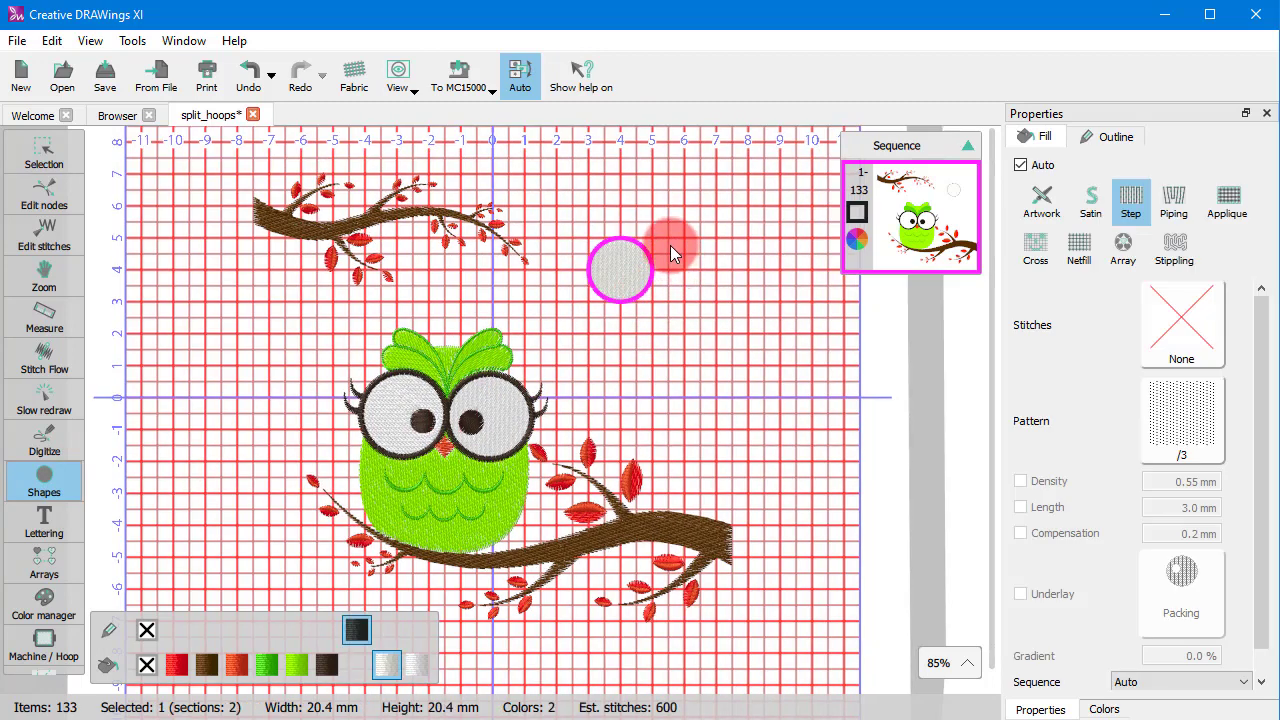
pyautogui.moveTo(683, 238); pyautogui.dragTo(806, 291)
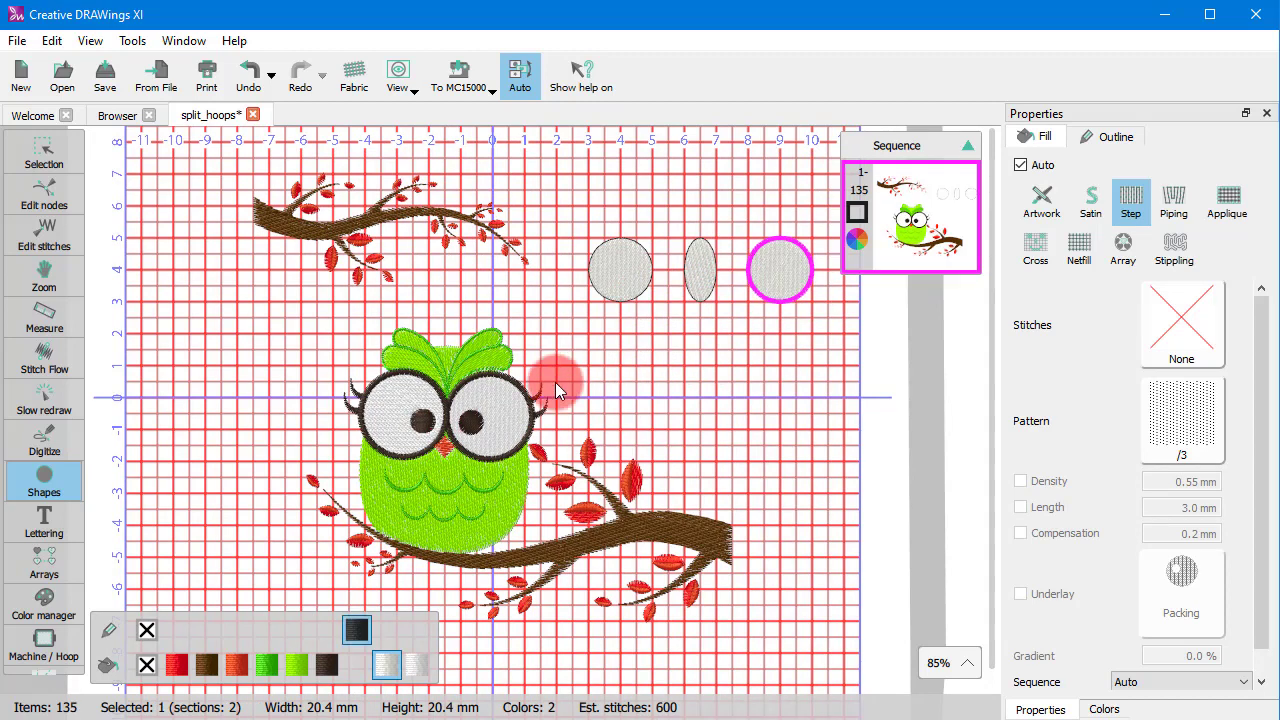
pyautogui.click(41, 158)
pyautogui.click(634, 363)
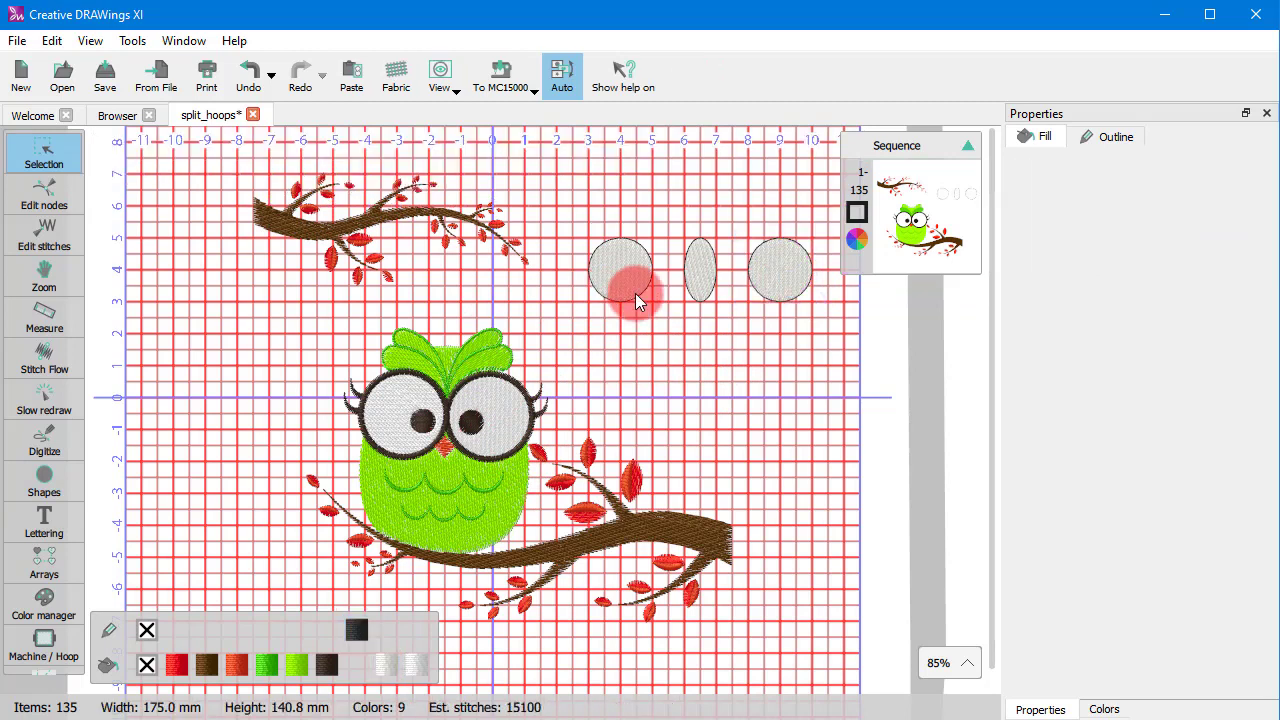
# Hide the hoop and view the design on the grid without it
pyautogui.click(440, 75)
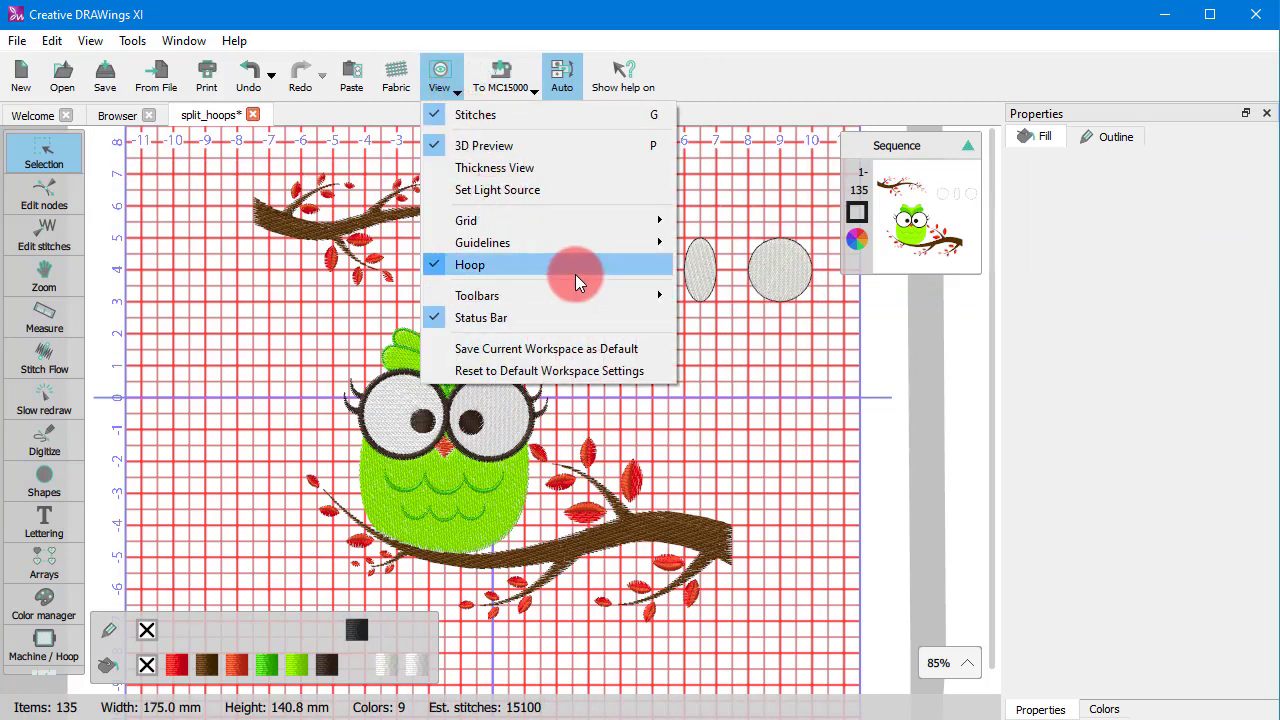
pyautogui.click(575, 270)
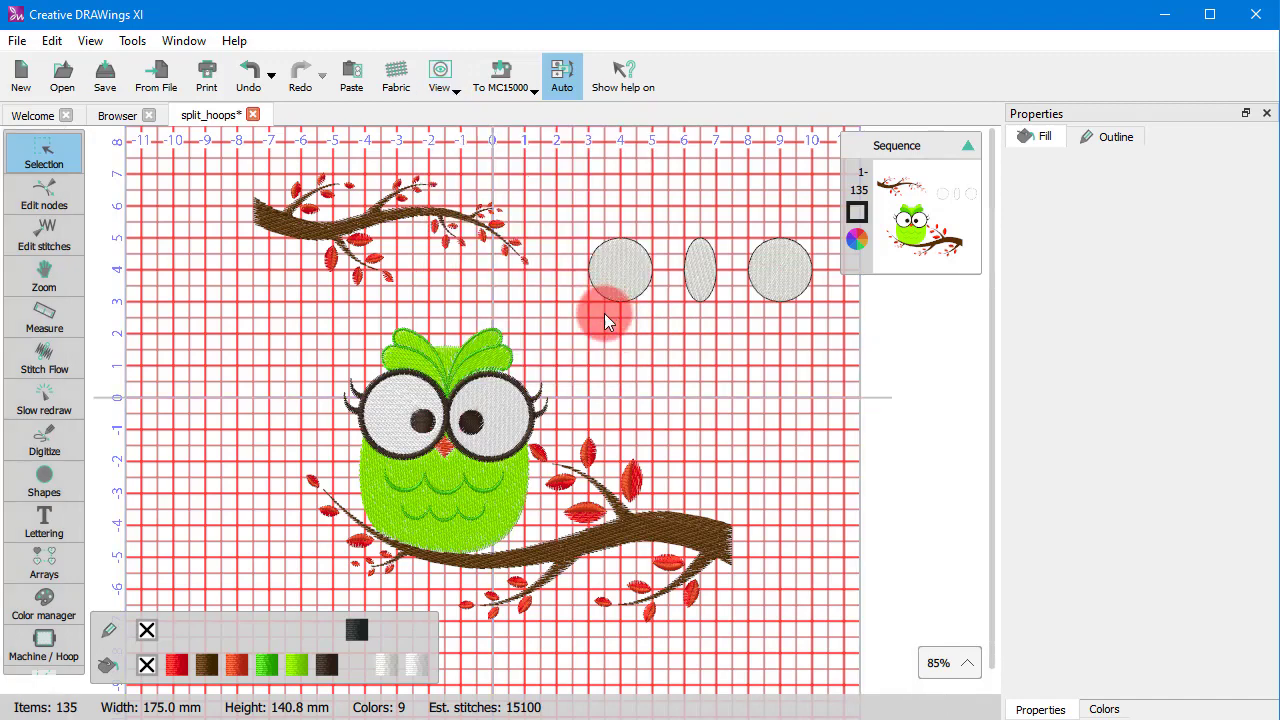
pyautogui.scroll(-3, 604, 344)
pyautogui.scroll(4, 604, 344)
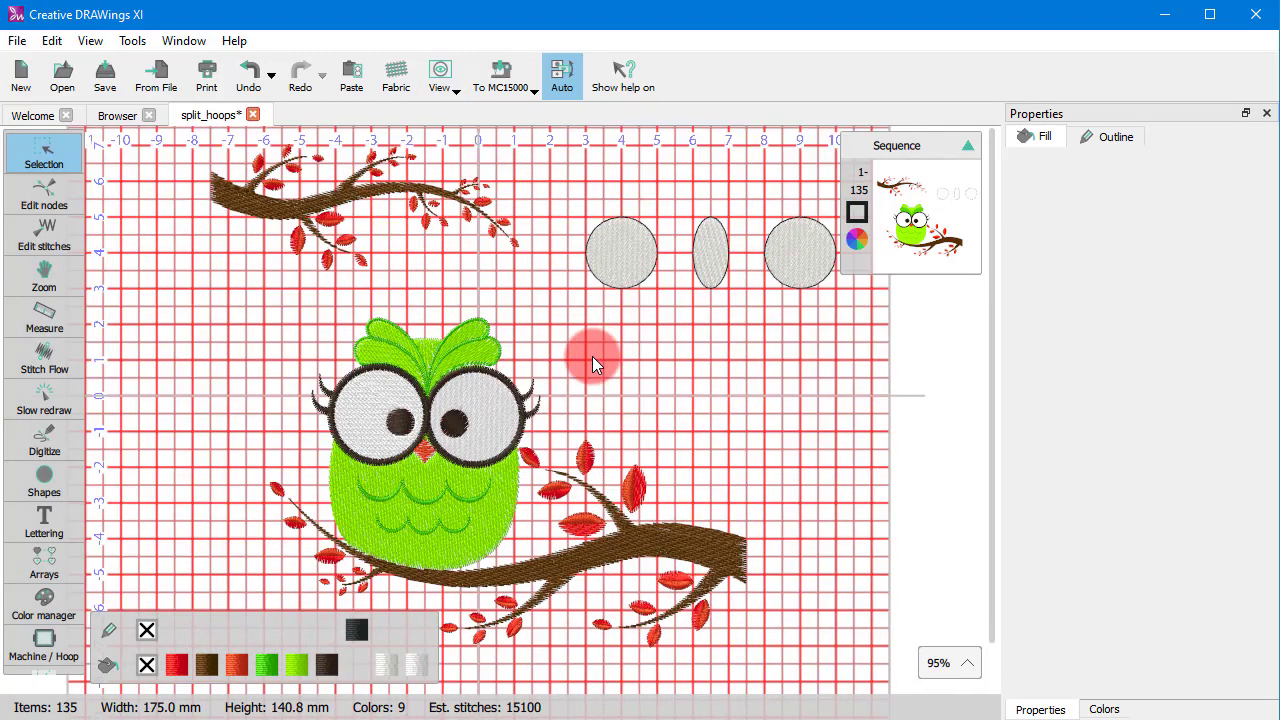